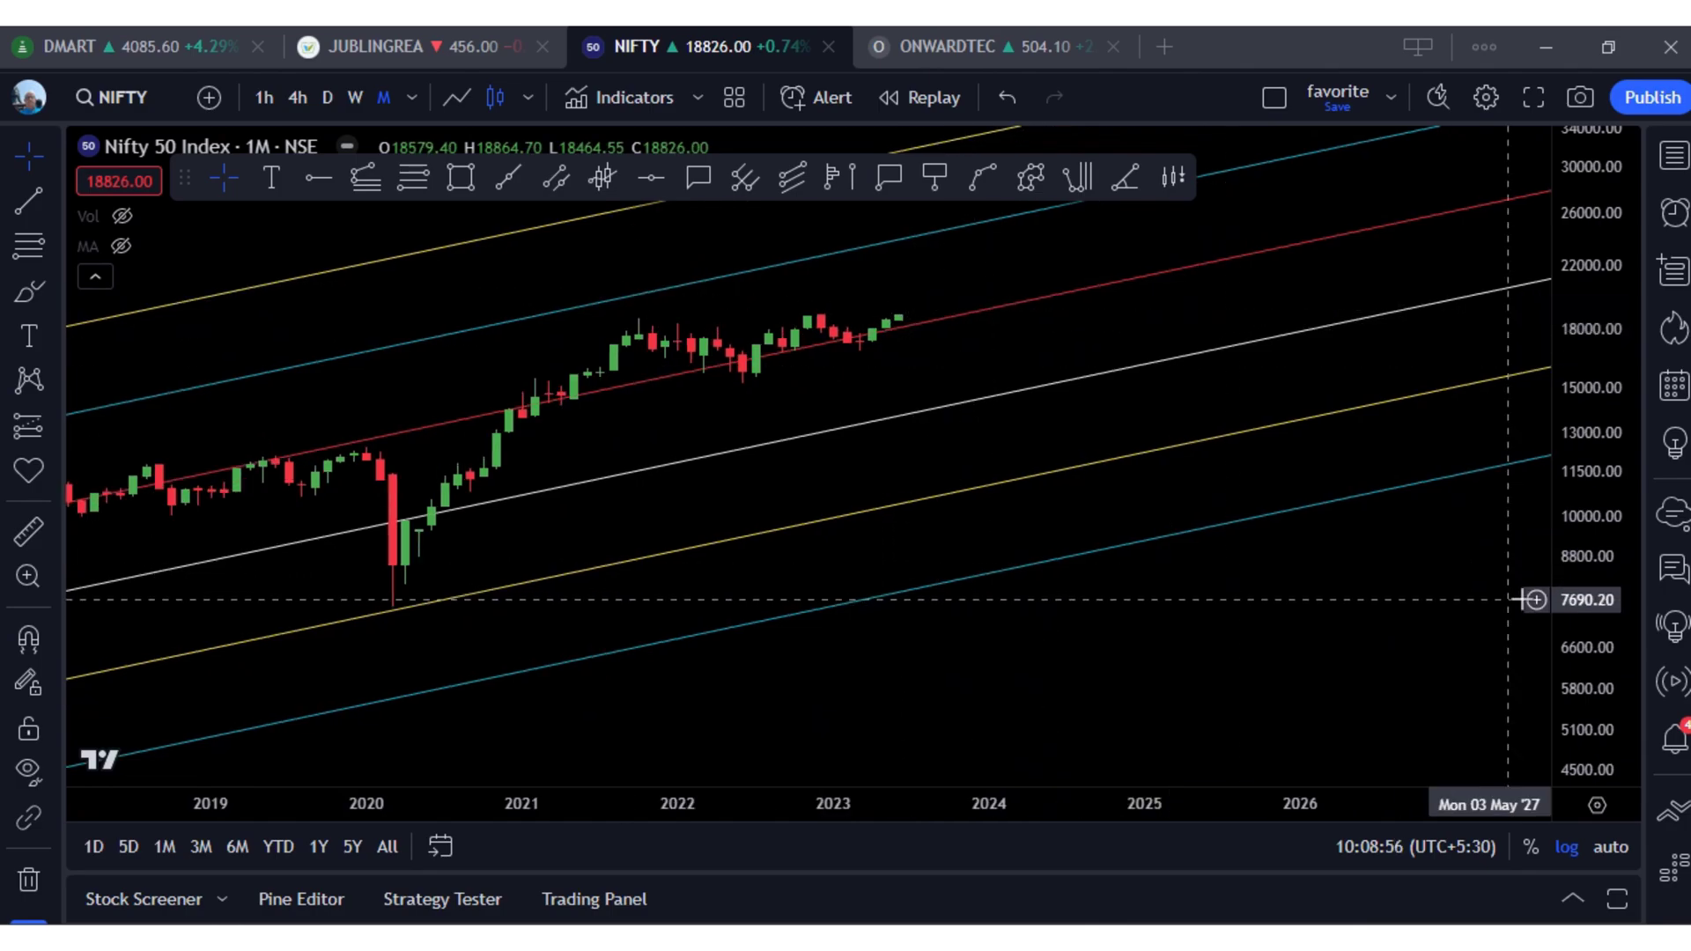
scroll(1201, 567, up, 2)
drag(986, 584, 1121, 673)
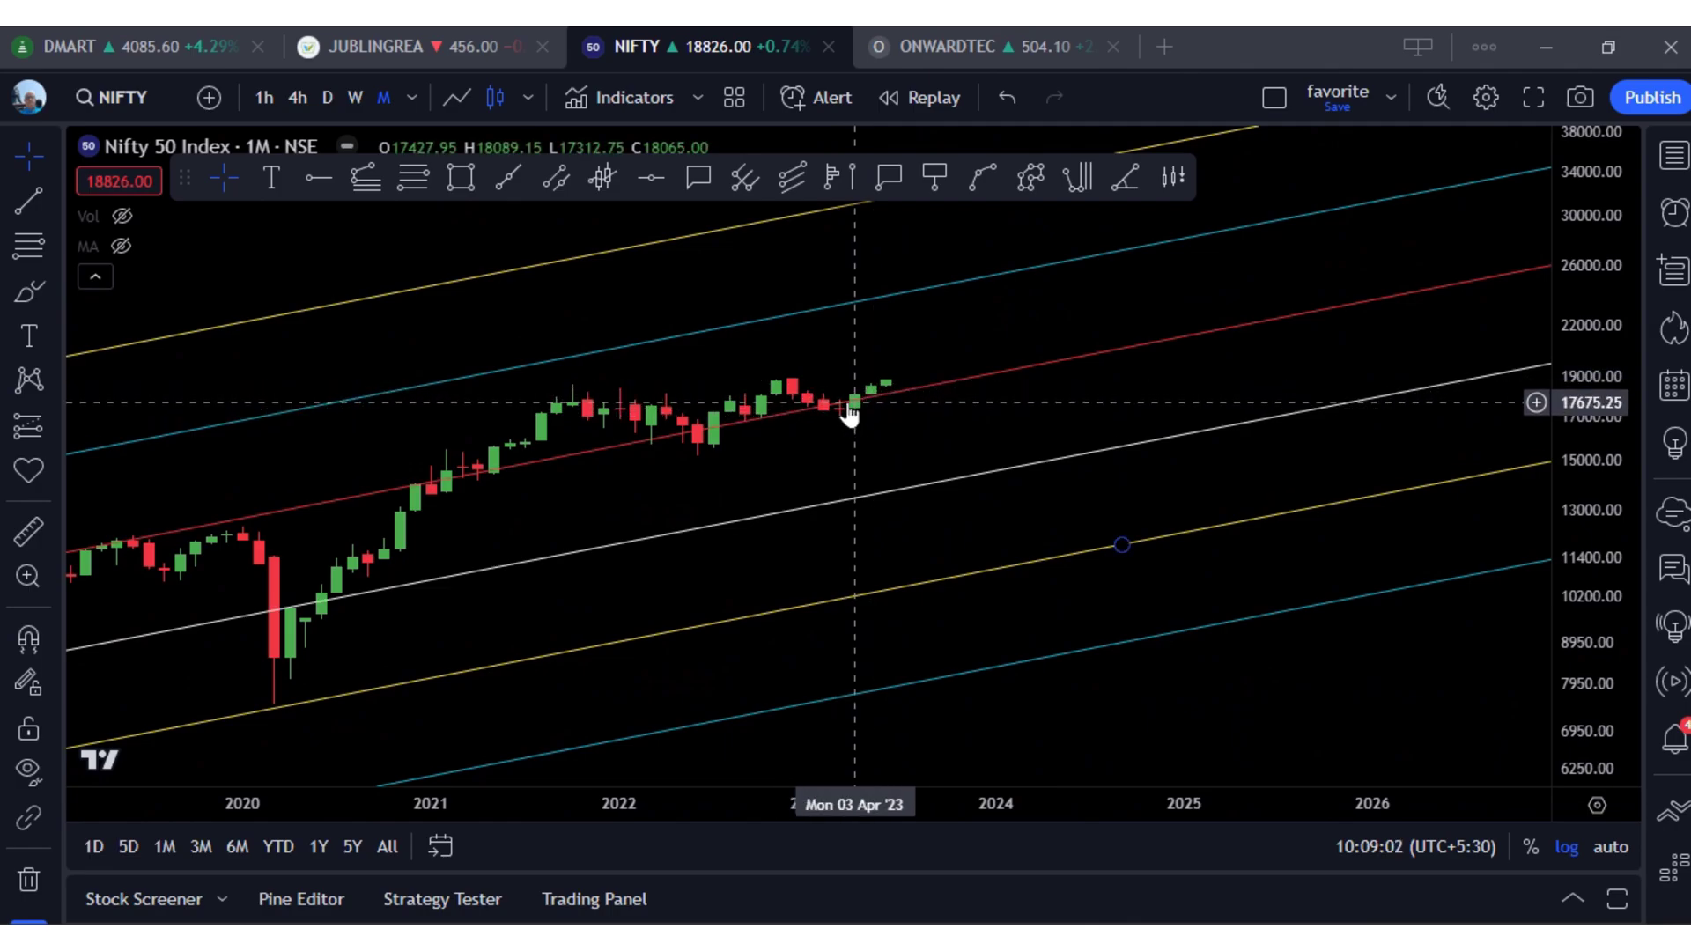
scroll(1291, 650, down, 2)
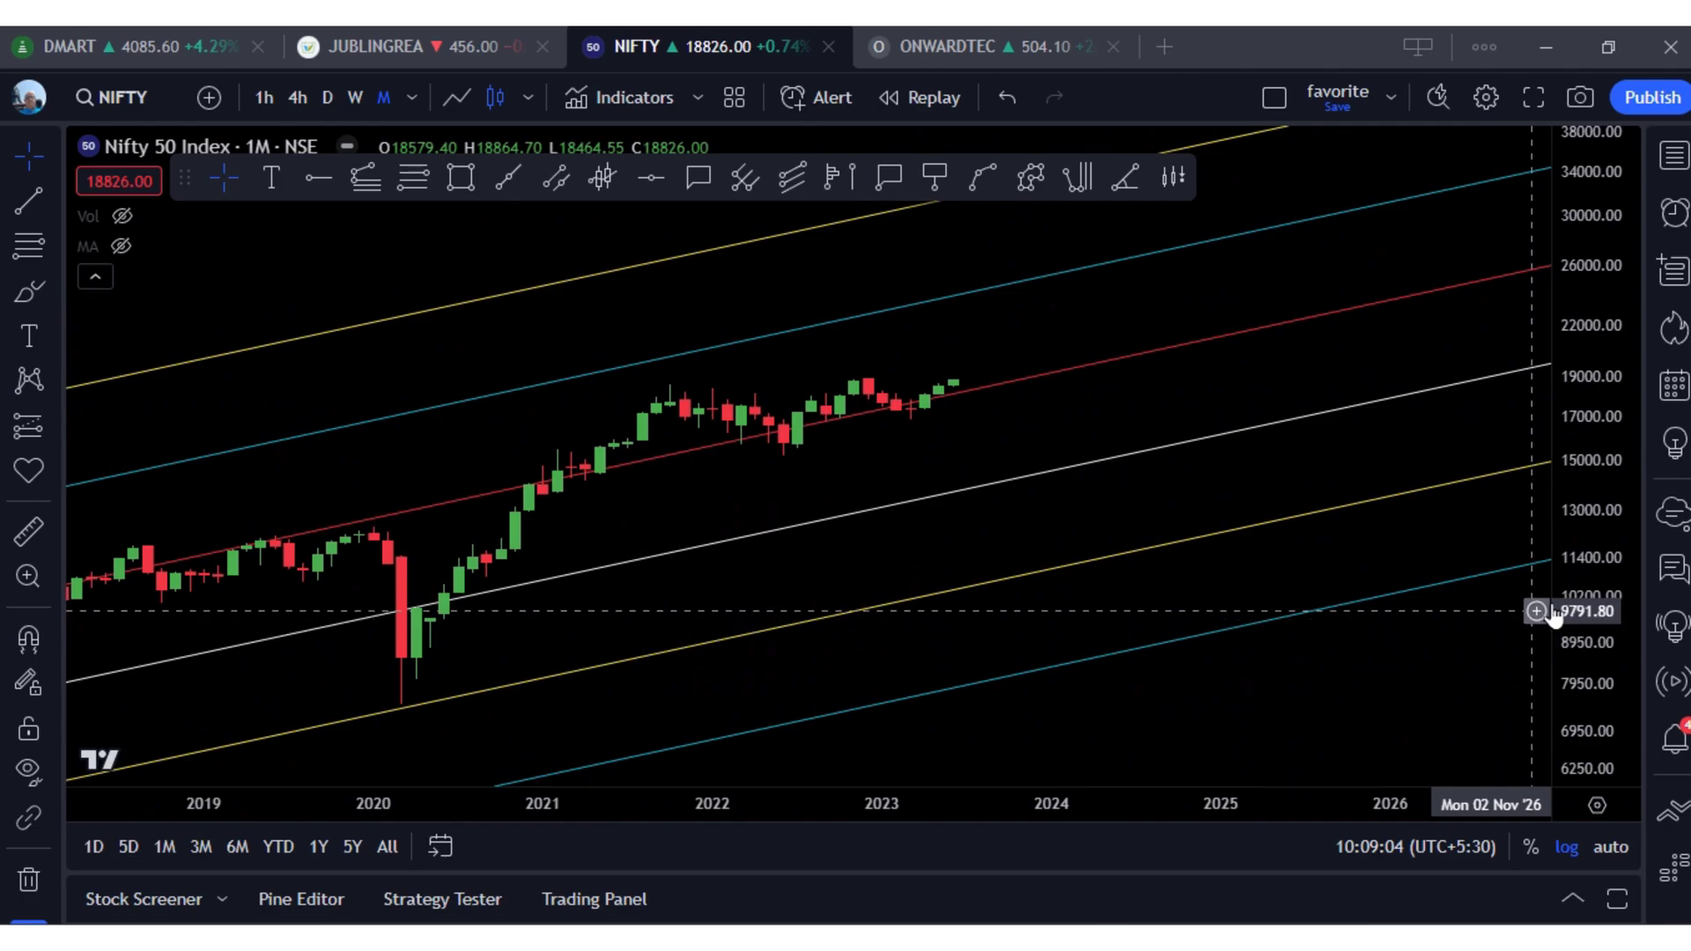
drag(1595, 572, 1601, 596)
scroll(1336, 632, down, 3)
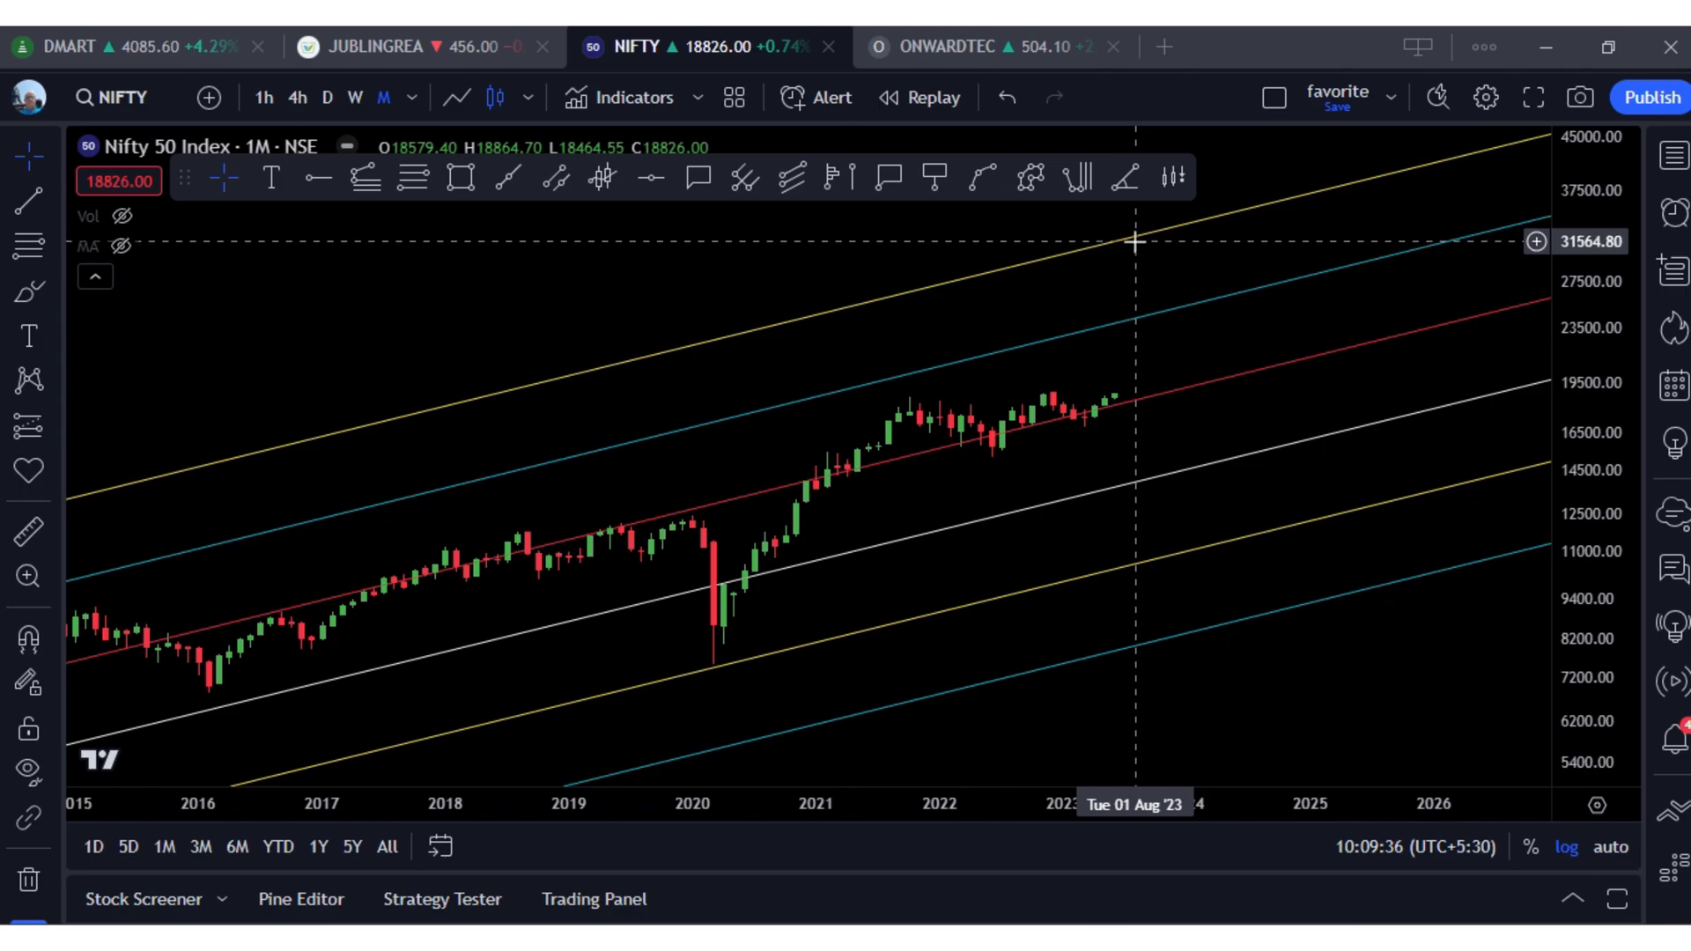
drag(1617, 454, 1617, 478)
scroll(1396, 592, down, 6)
drag(1359, 650, 1200, 623)
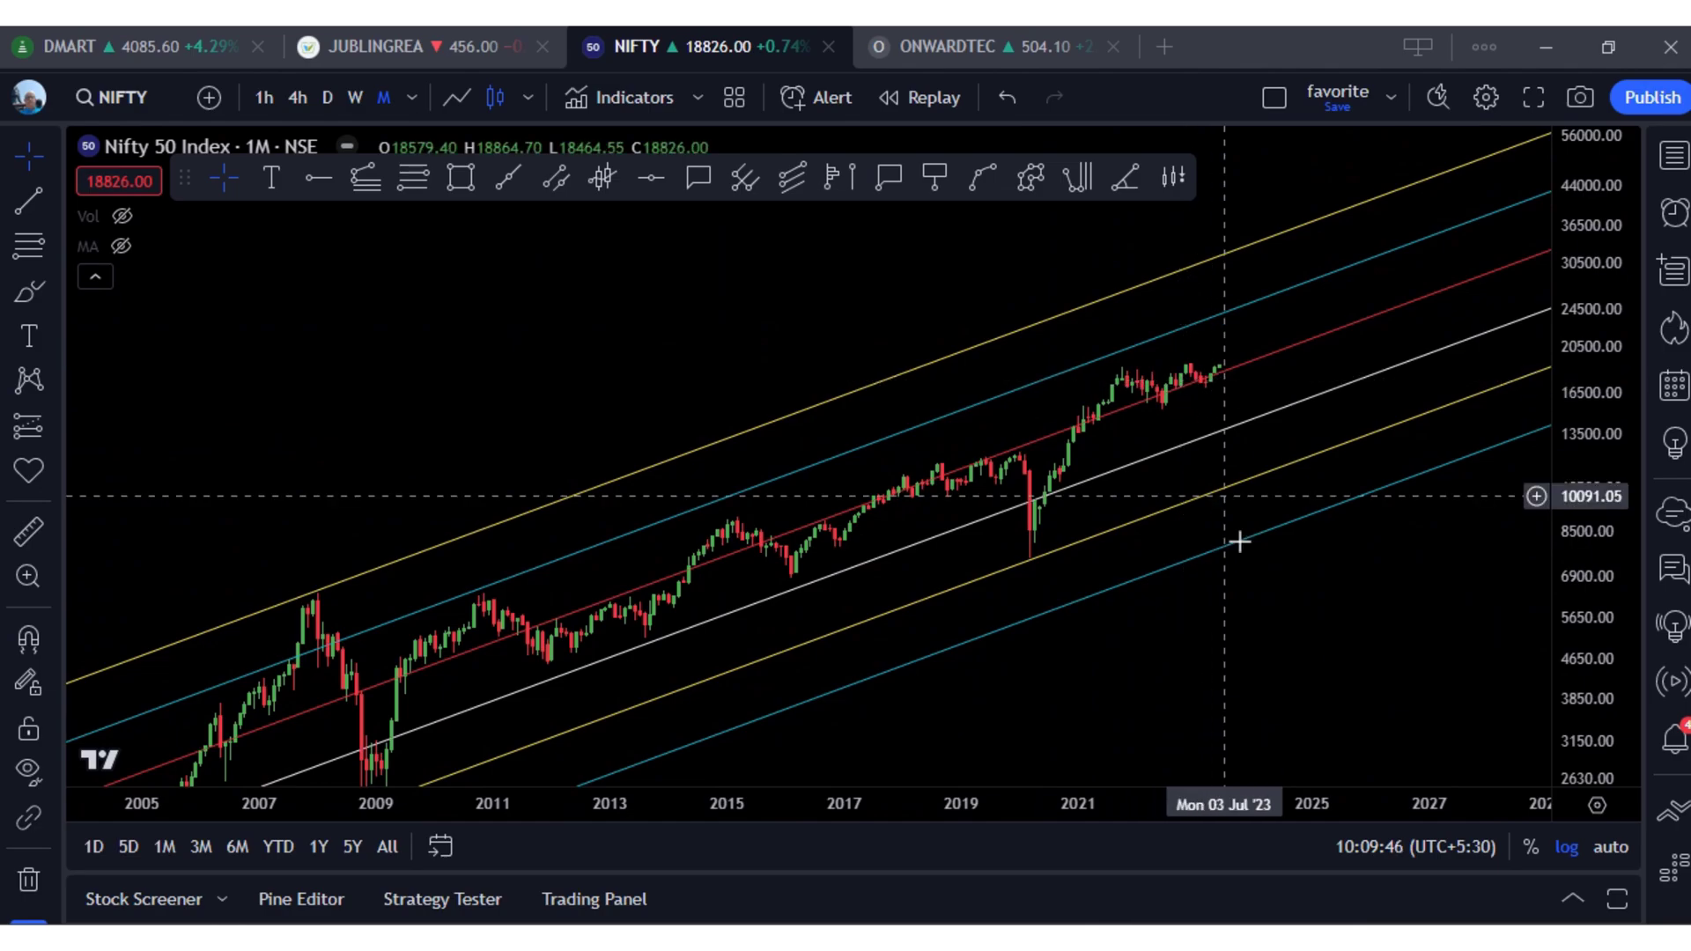
scroll(1245, 558, up, 3)
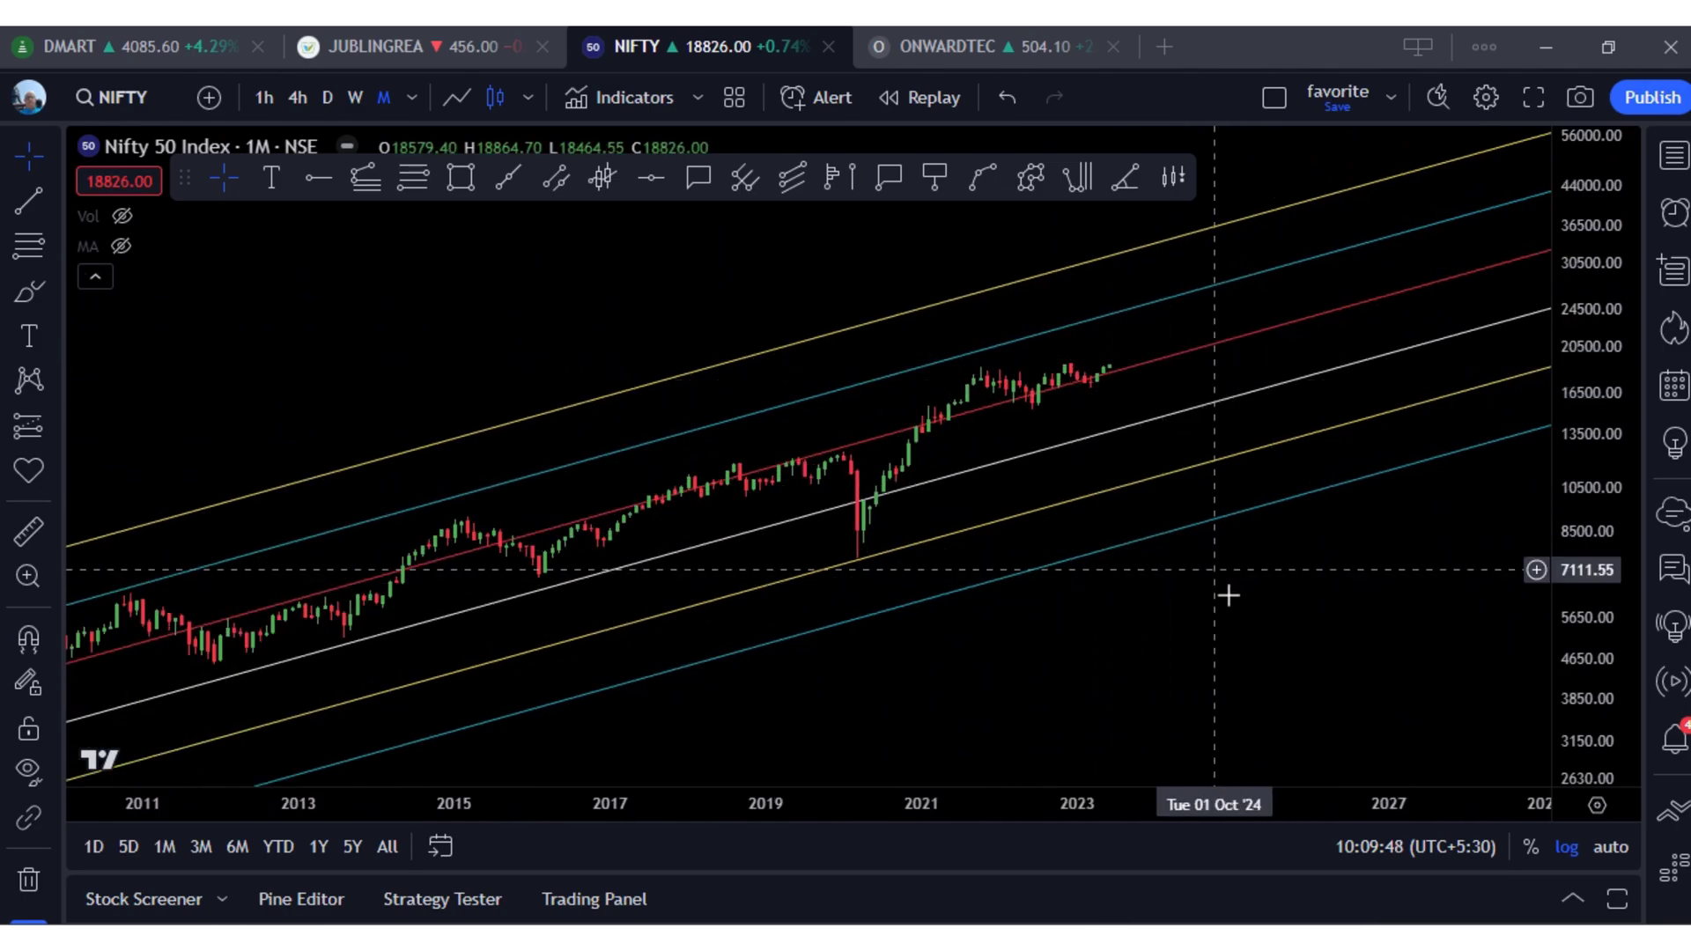
scroll(1229, 593, down, 2)
scroll(1234, 605, down, 4)
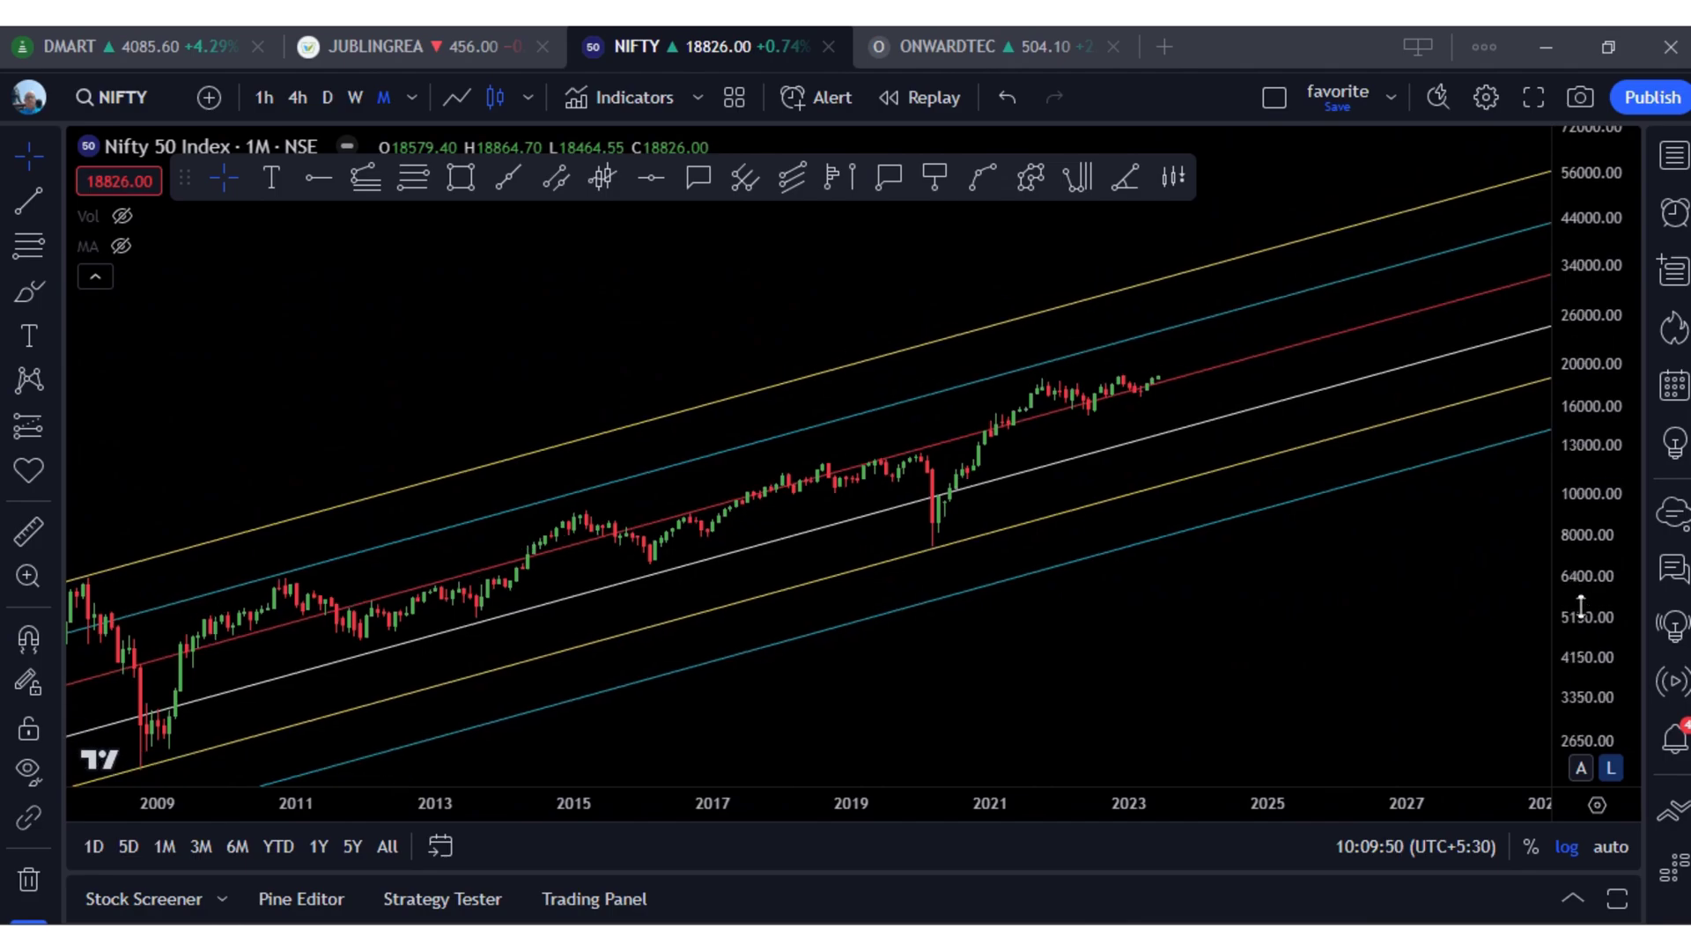
scroll(1536, 593, down, 2)
drag(1576, 542, 1577, 570)
scroll(1184, 623, up, 3)
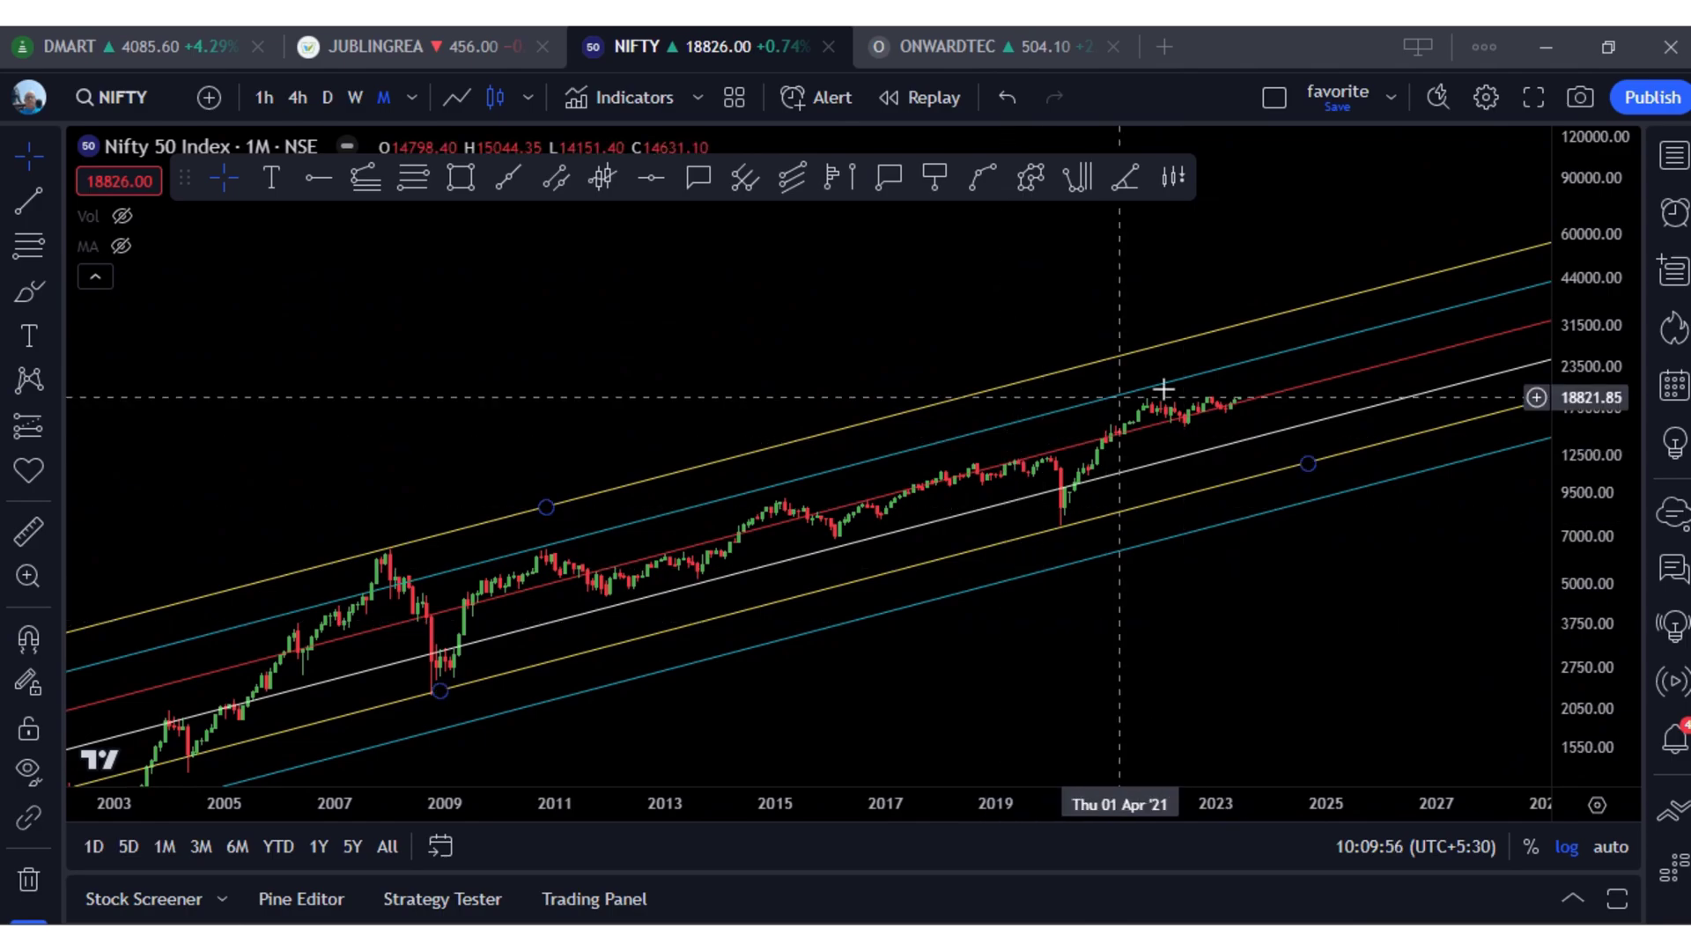
Switch the Nifty 50 chart to daily candles and auto-fit and compress the price scale.
click(328, 101)
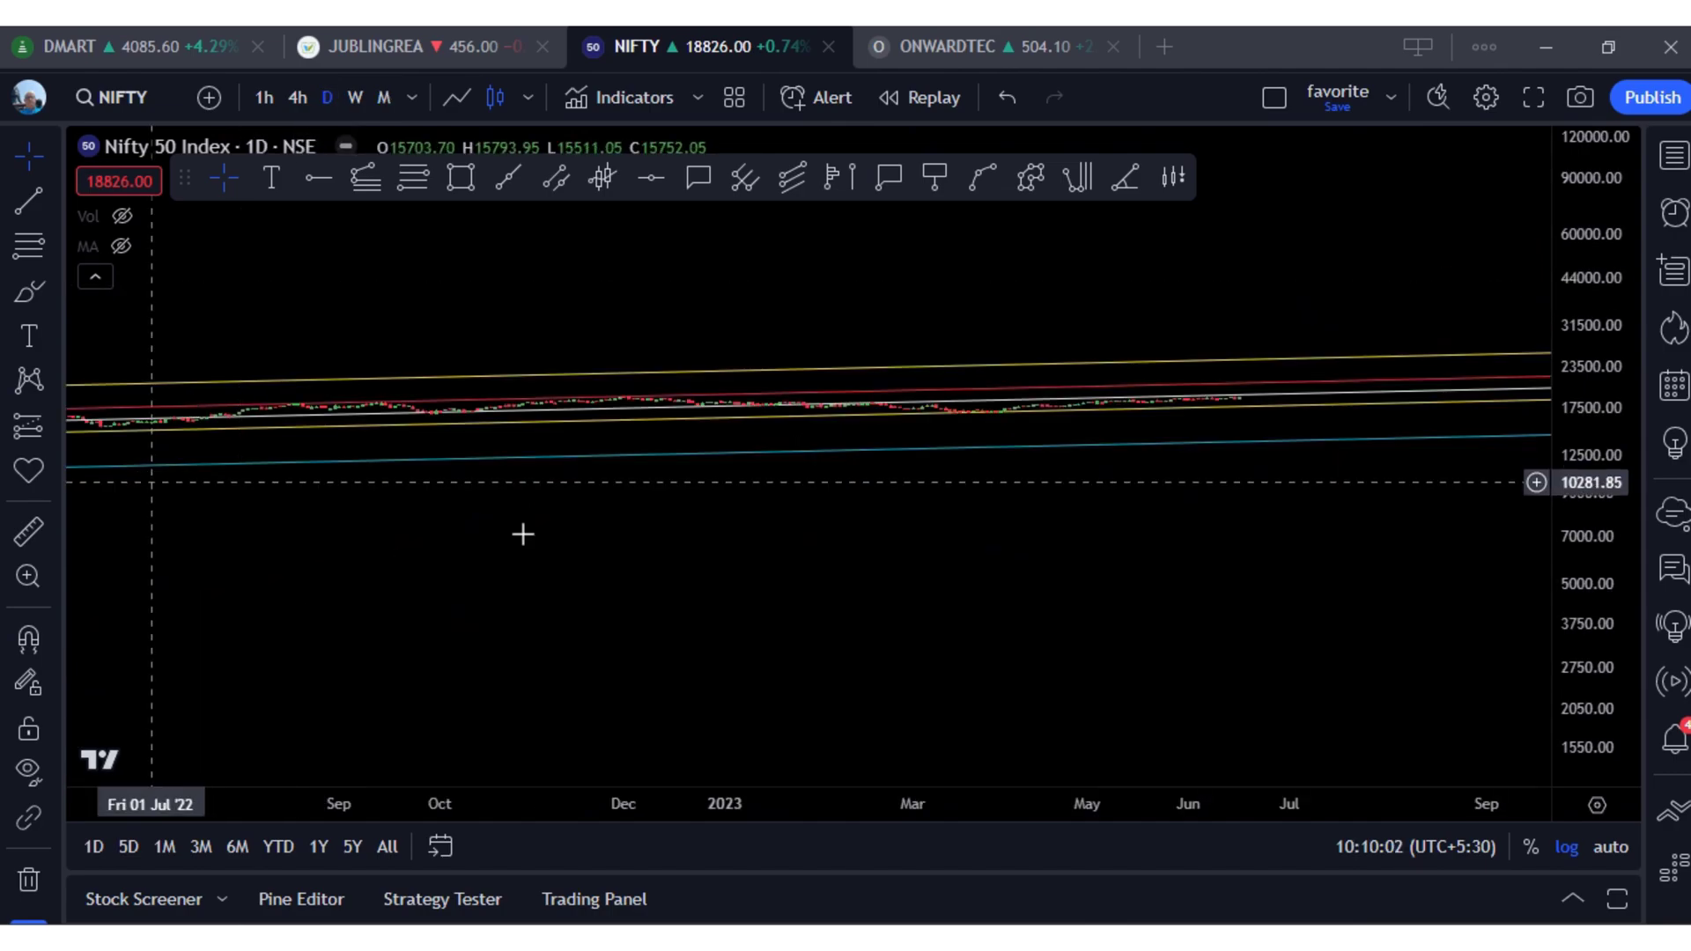
click(1599, 859)
drag(1577, 486, 1615, 617)
scroll(1204, 533, down, 10)
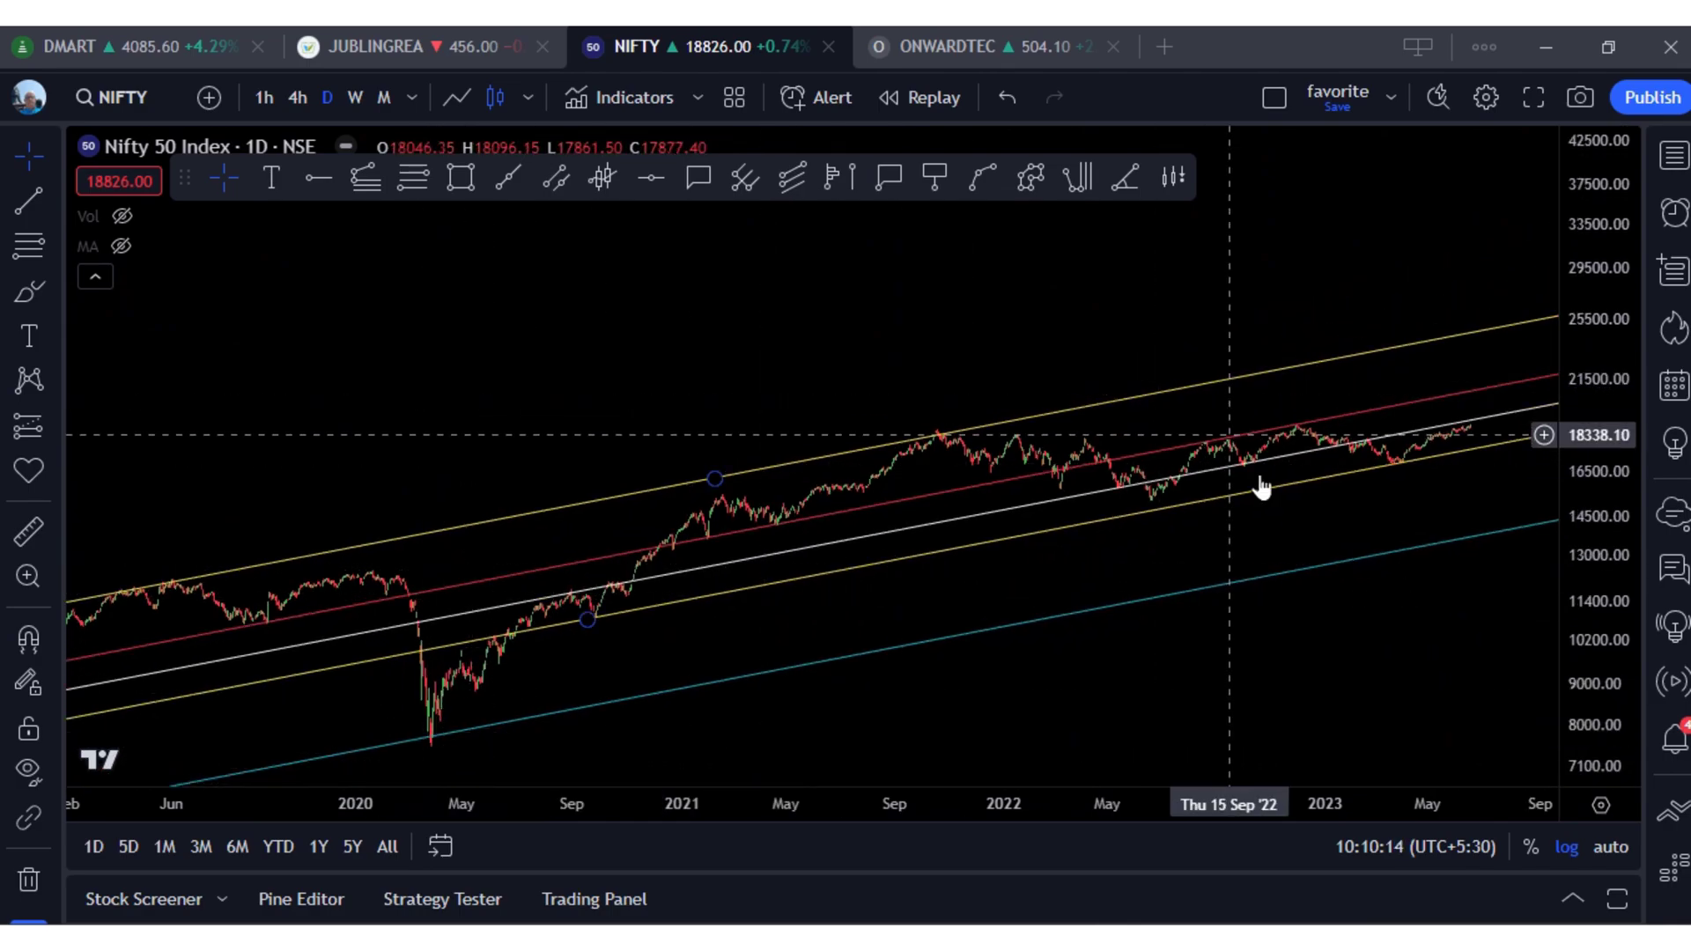
drag(1568, 617, 1596, 622)
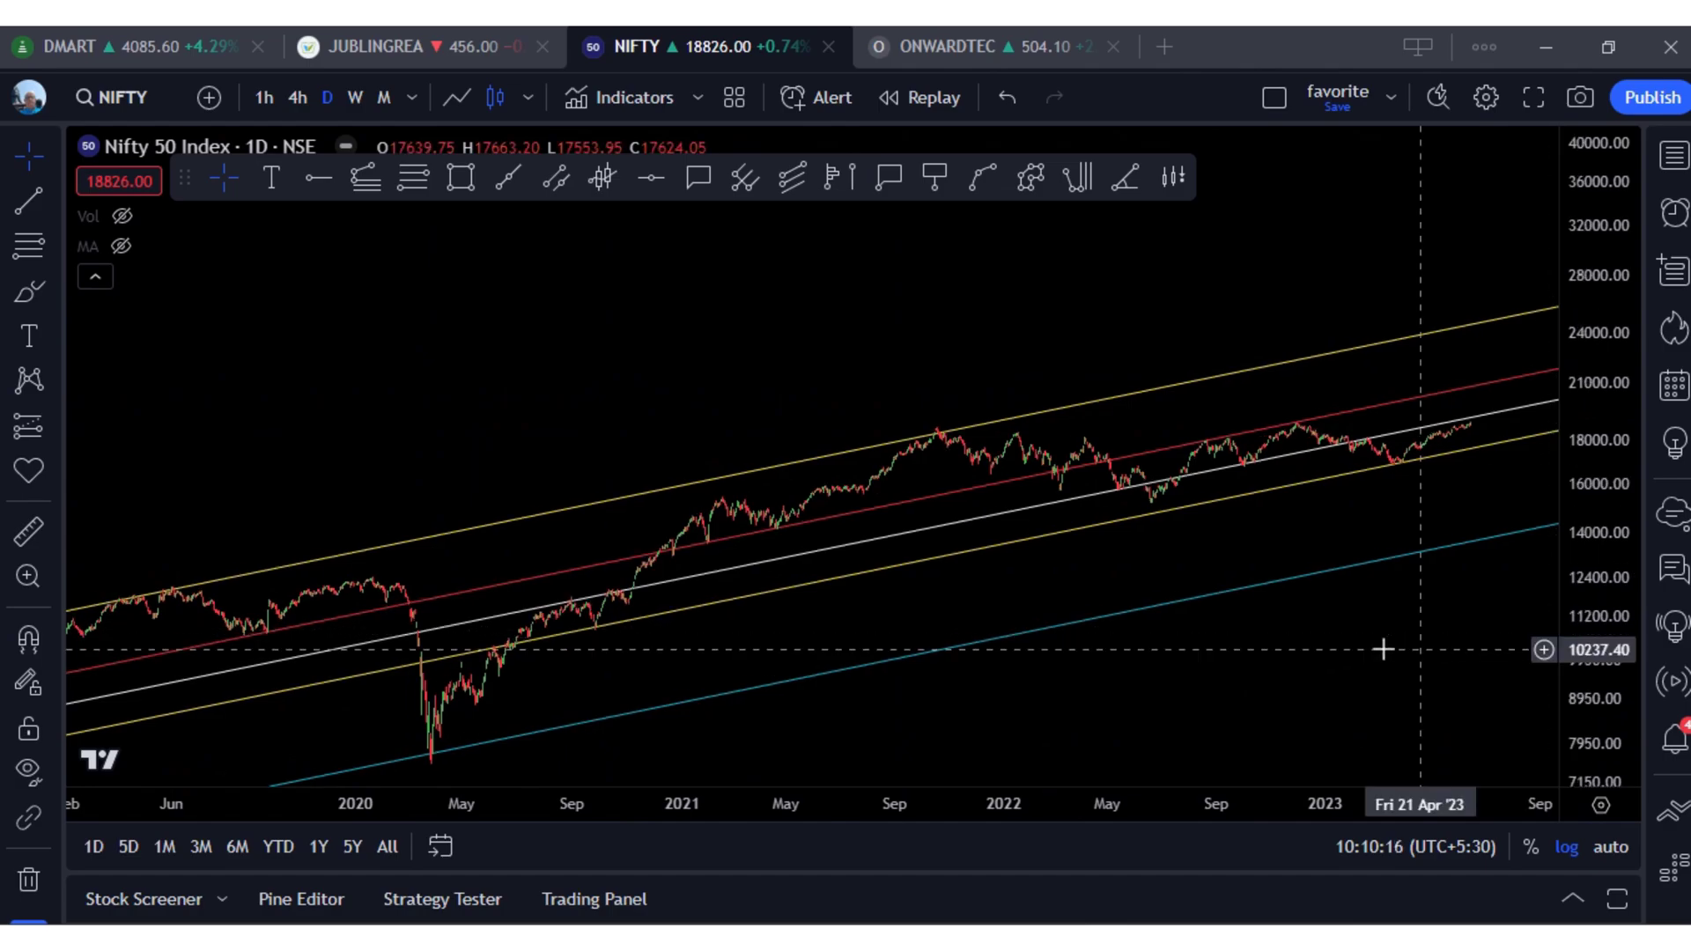
scroll(1366, 649, up, 2)
Pan and zoom to show the early 2023 daily candles between the white and yellow channel lines.
drag(1162, 675, 1181, 604)
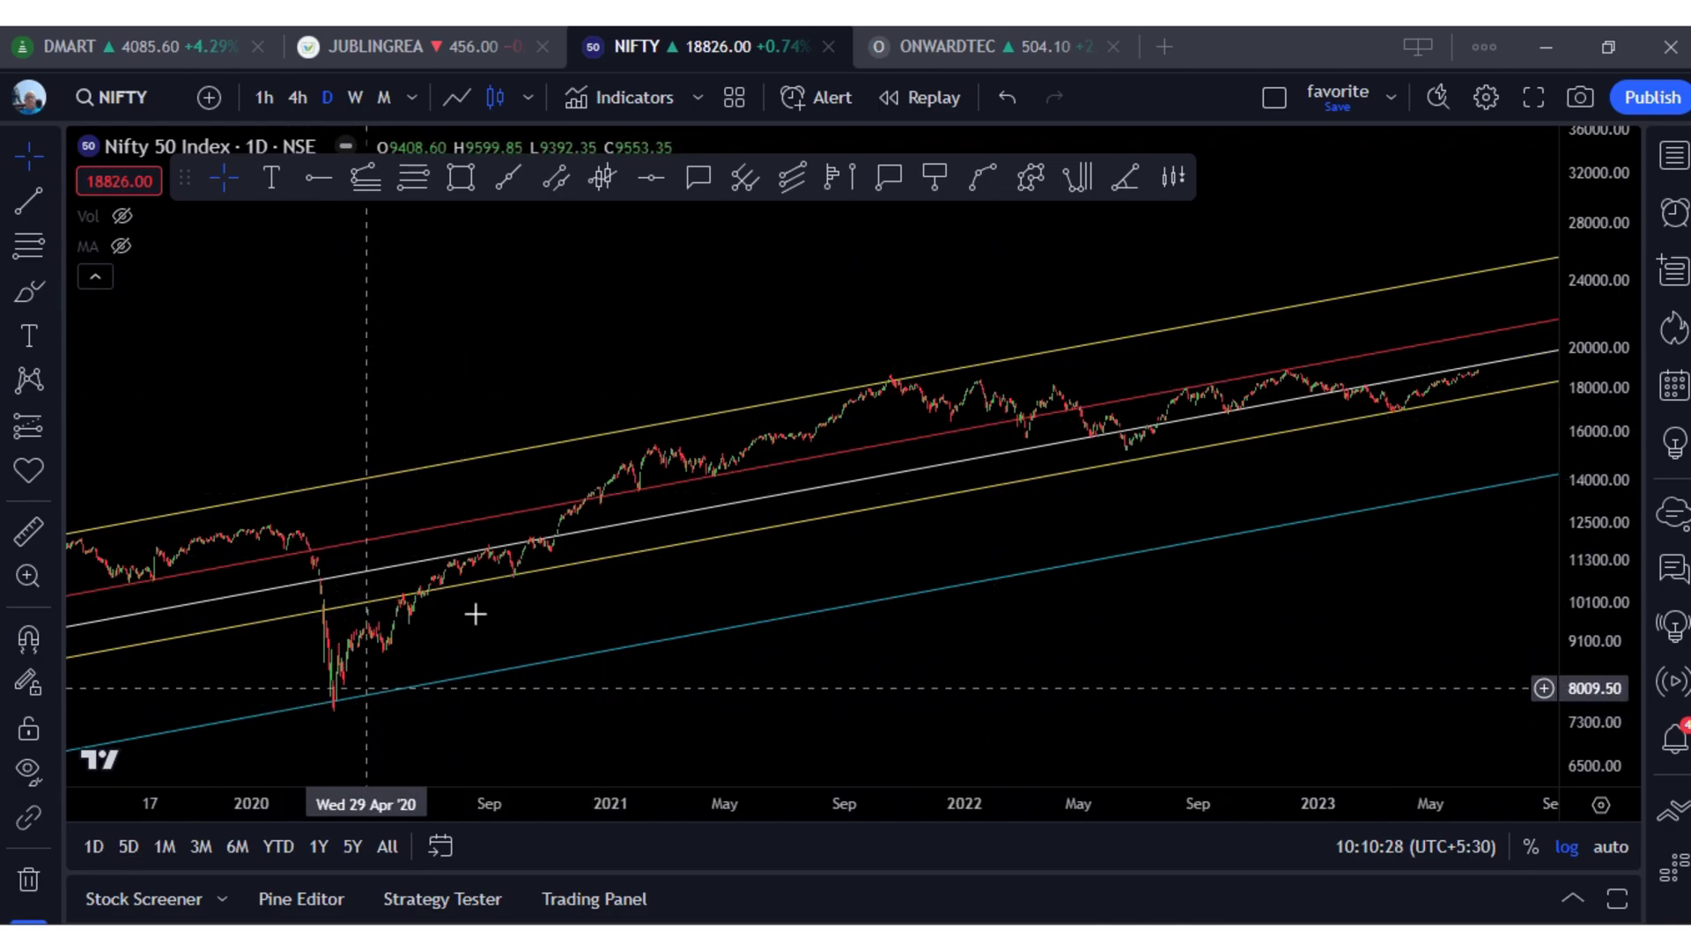
scroll(1040, 630, up, 2)
scroll(1039, 631, up, 1)
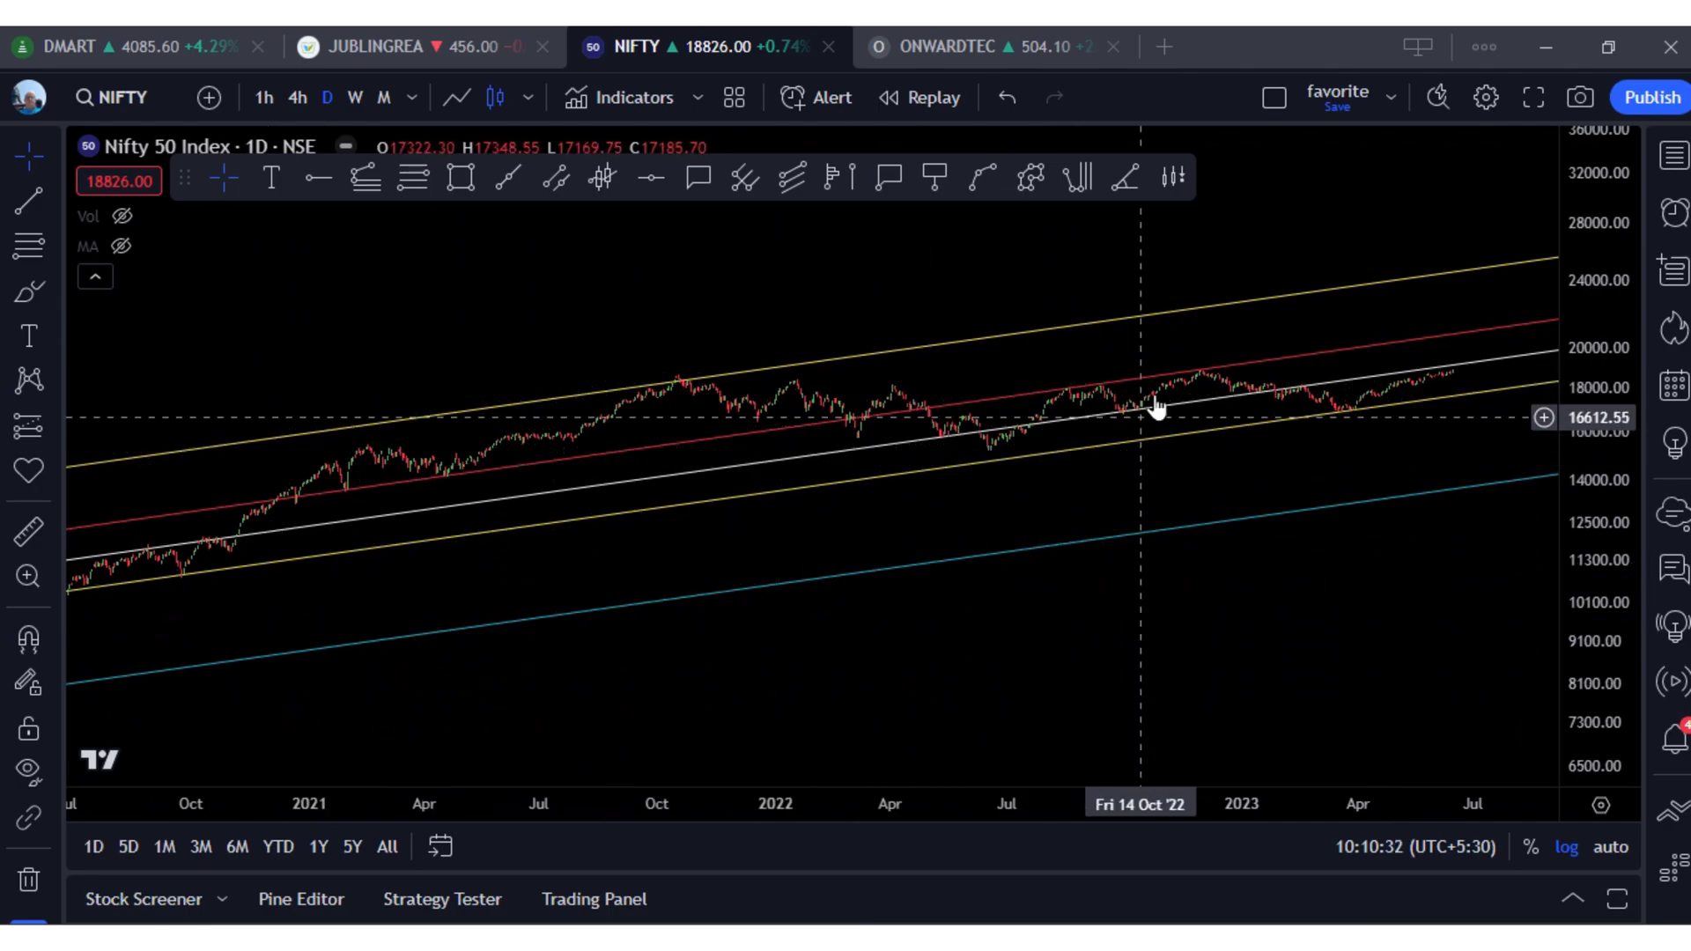
scroll(1283, 631, up, 1)
scroll(1283, 631, down, 2)
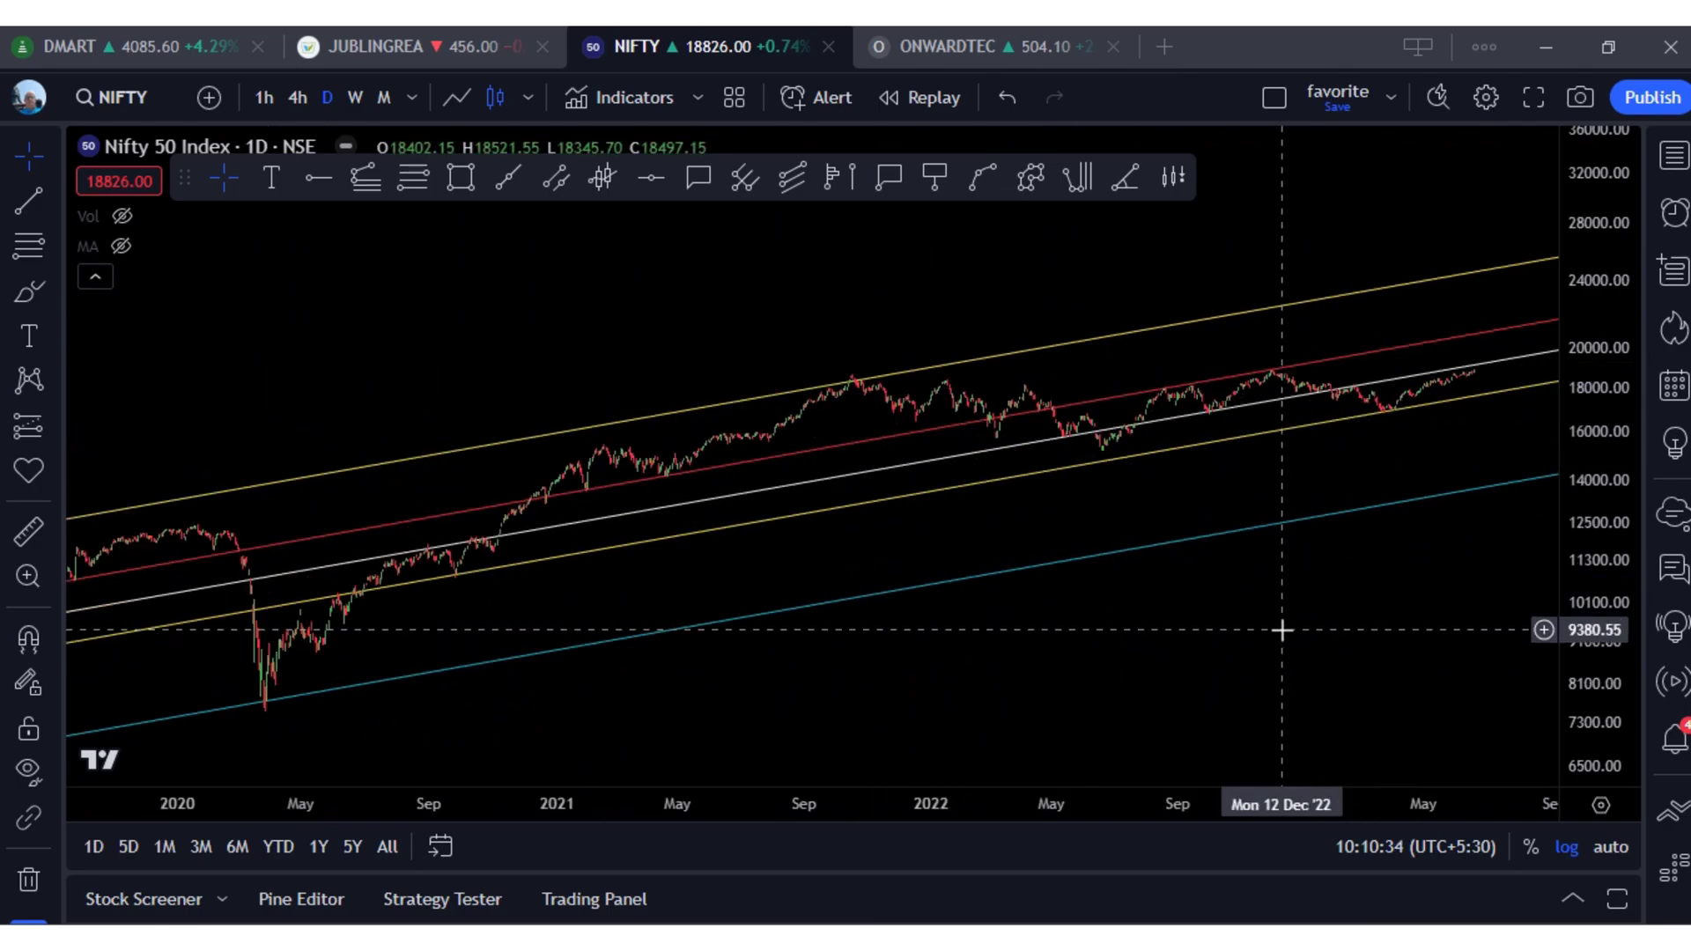
scroll(1282, 631, up, 4)
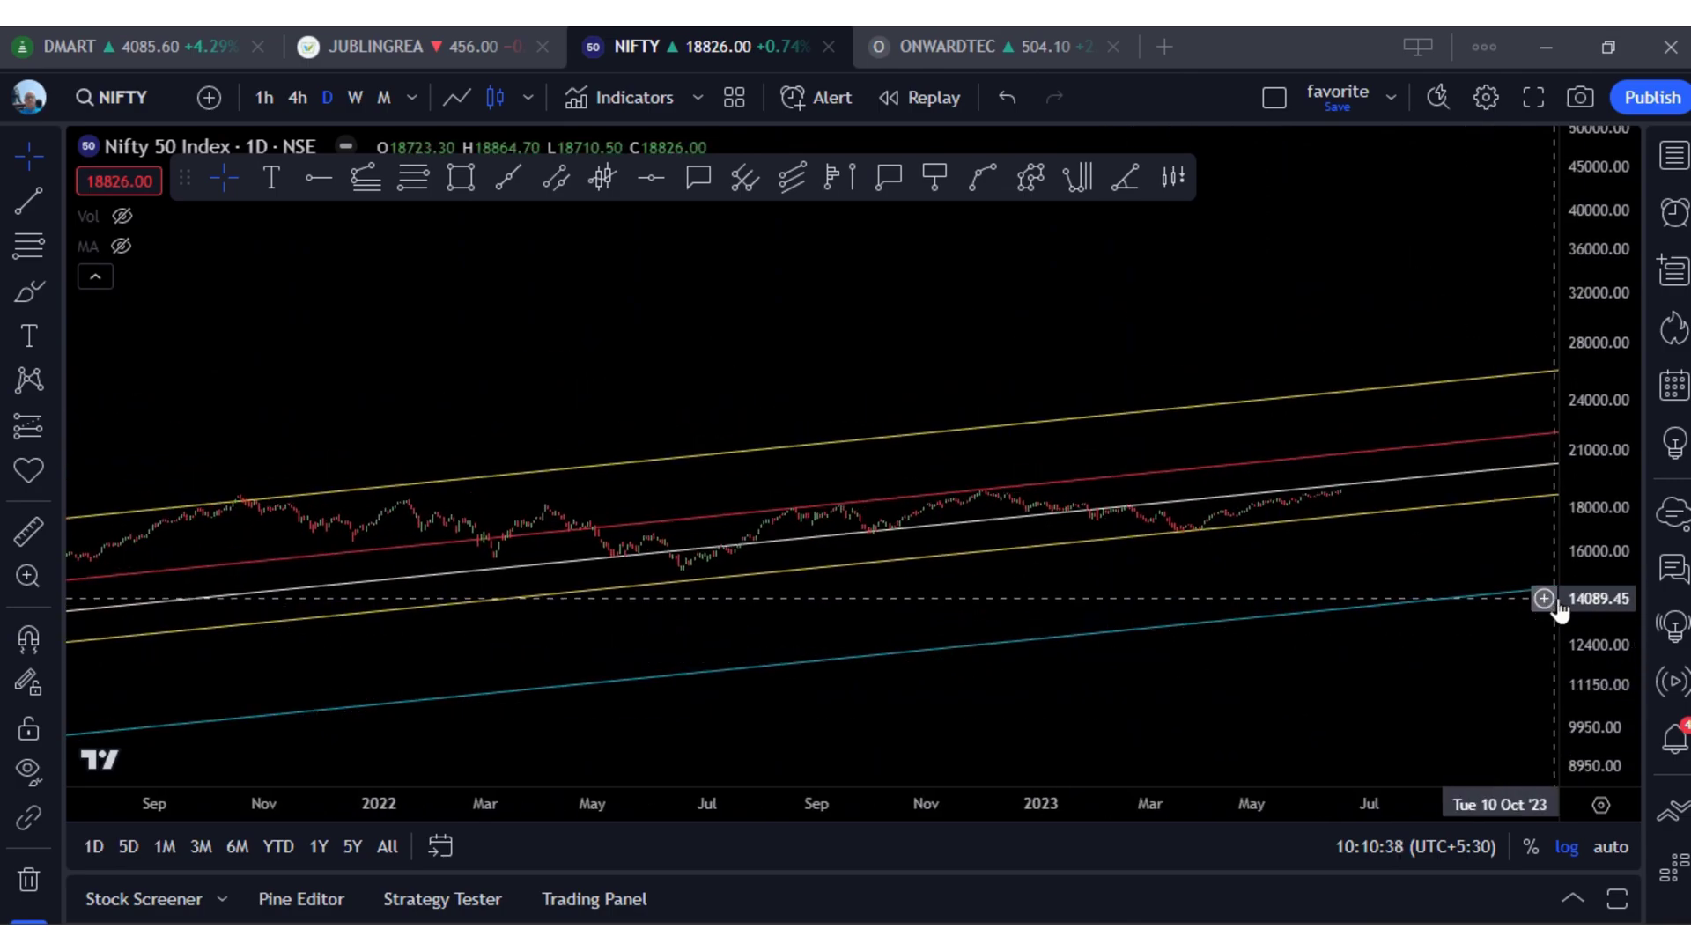
scroll(1588, 600, up, 2)
scroll(1588, 600, up, 3)
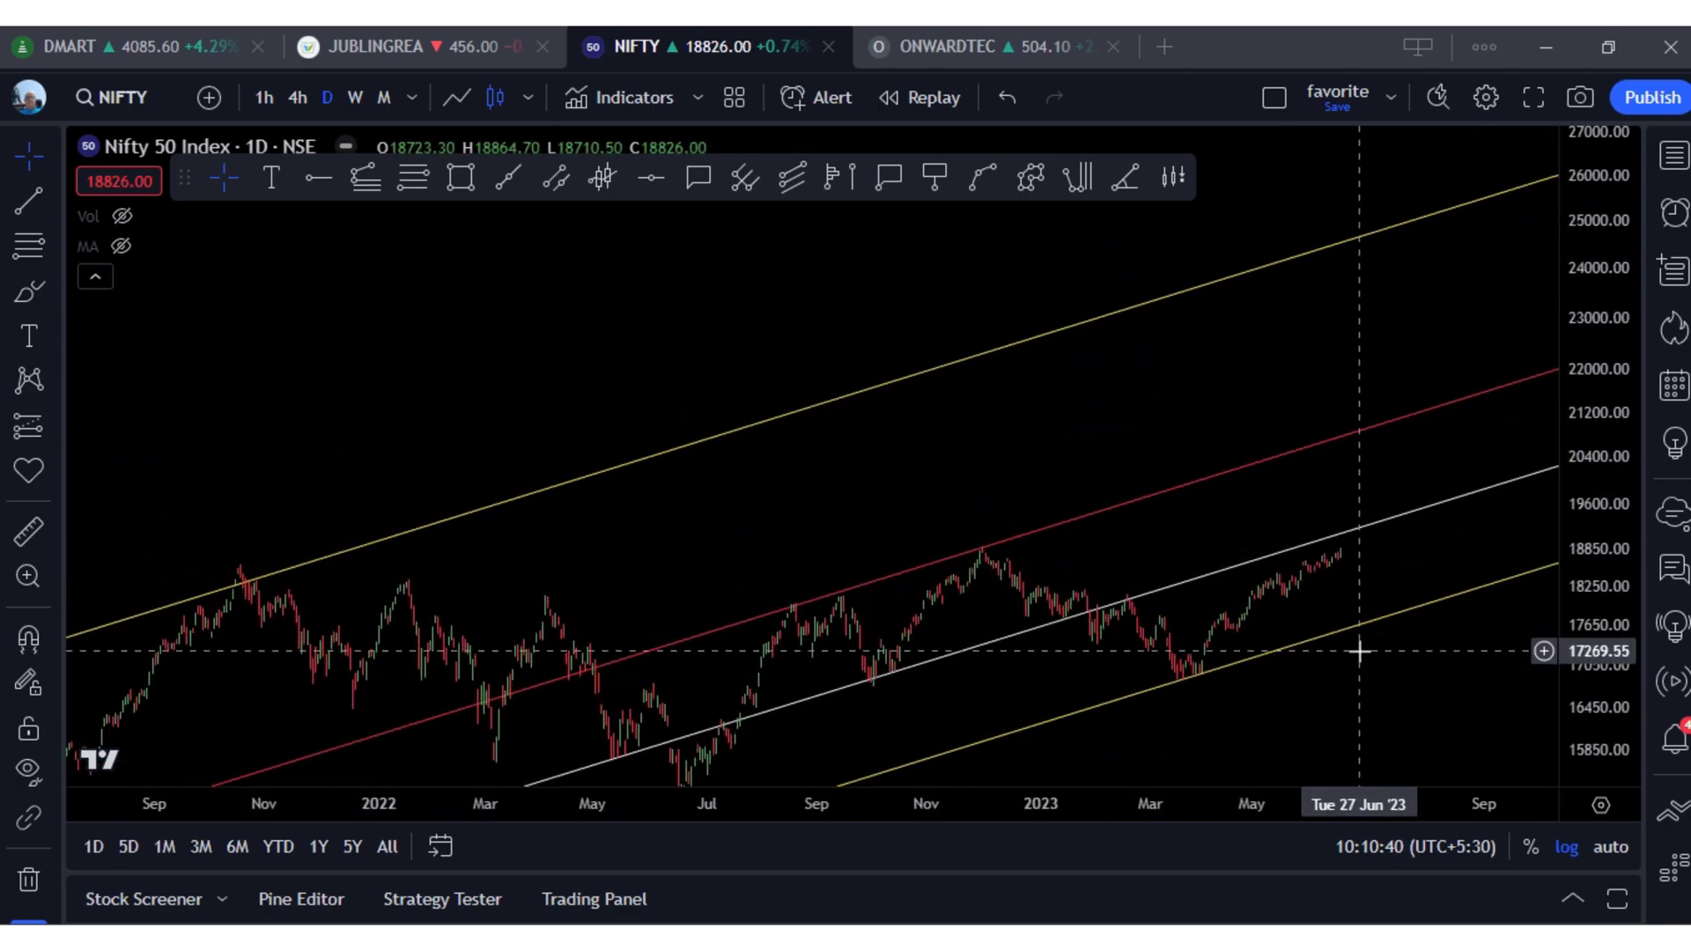
scroll(1352, 652, up, 3)
drag(1122, 698, 1171, 578)
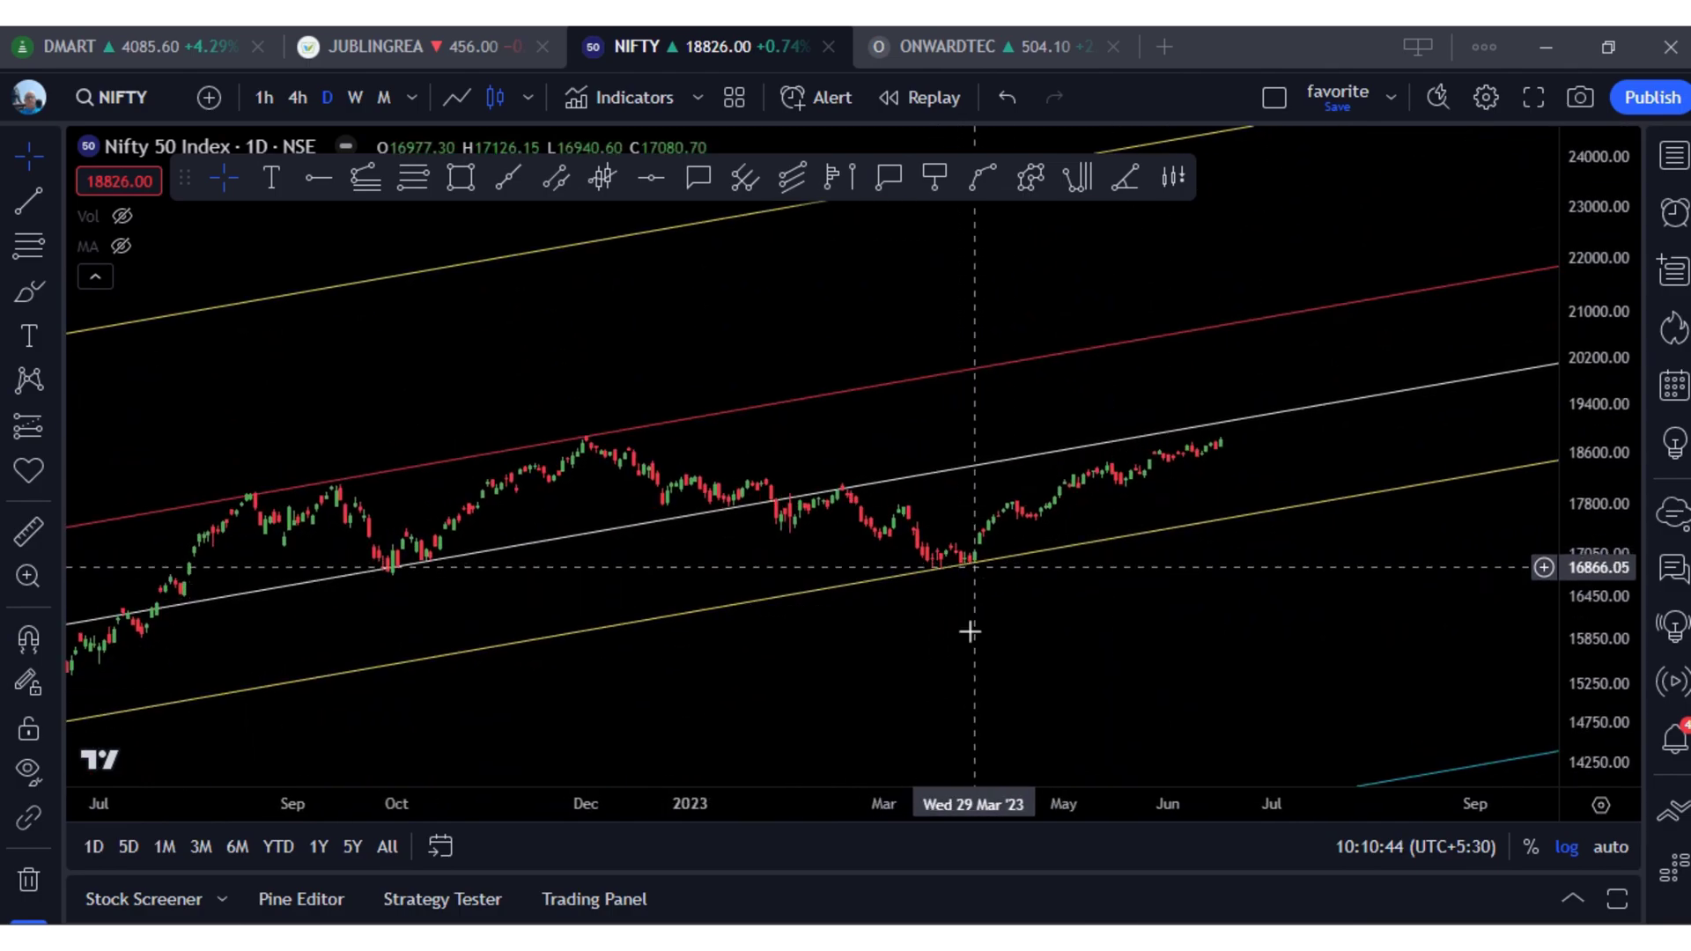
scroll(1087, 680, up, 2)
scroll(1578, 638, up, 3)
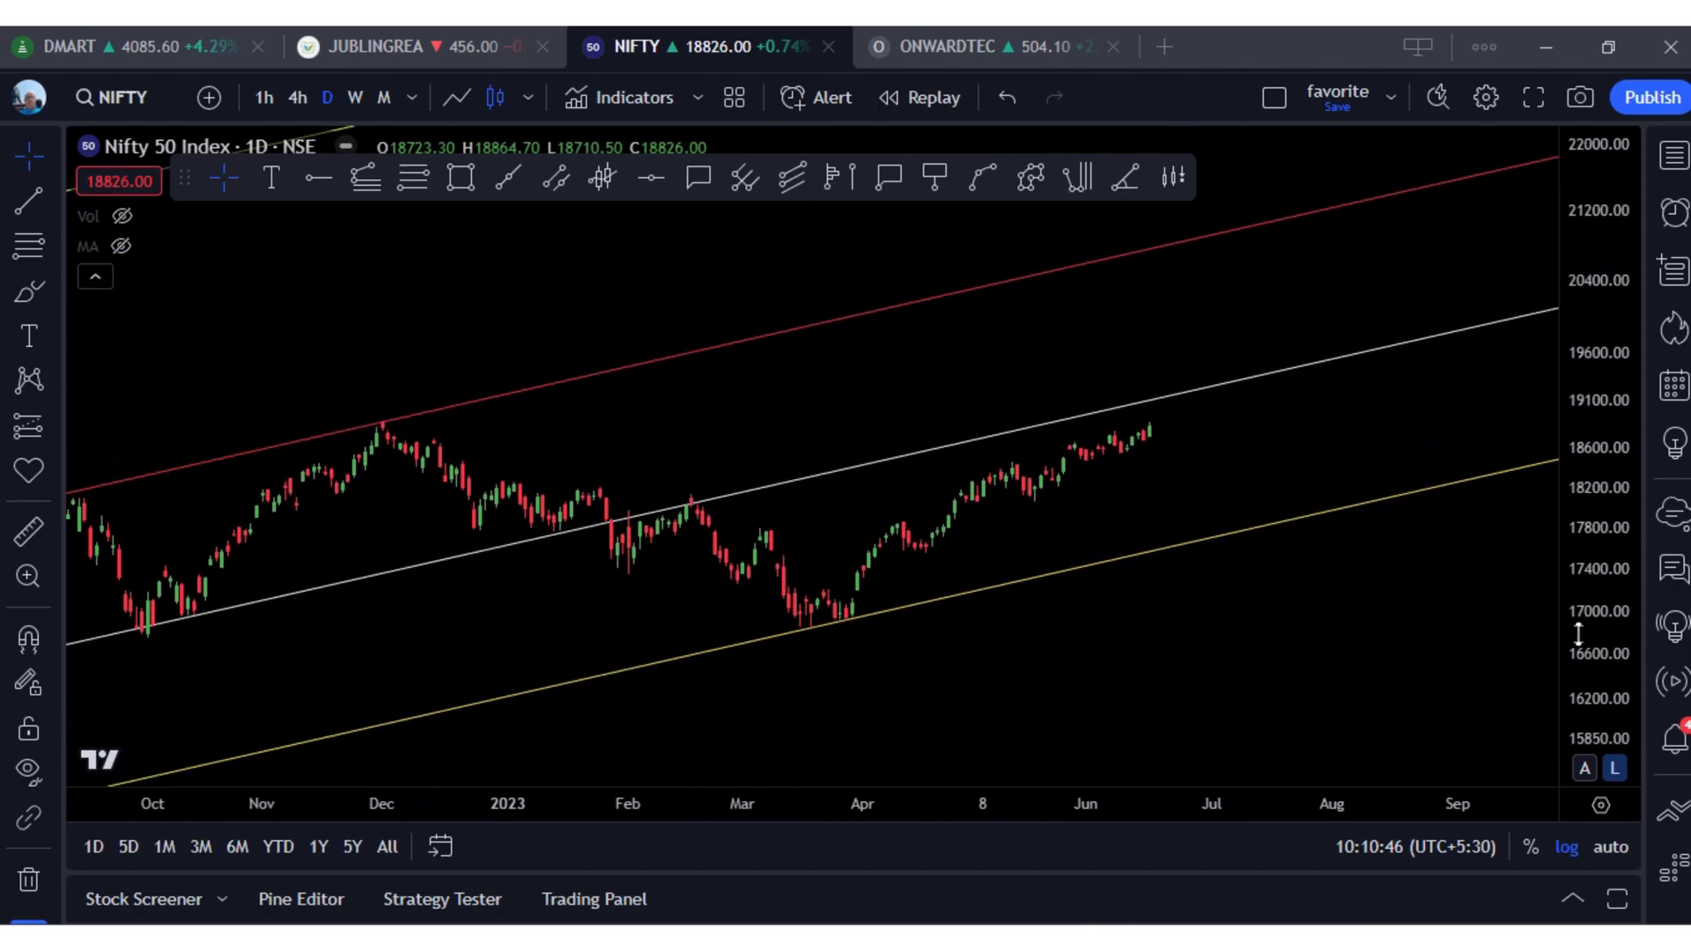
scroll(1287, 637, up, 2)
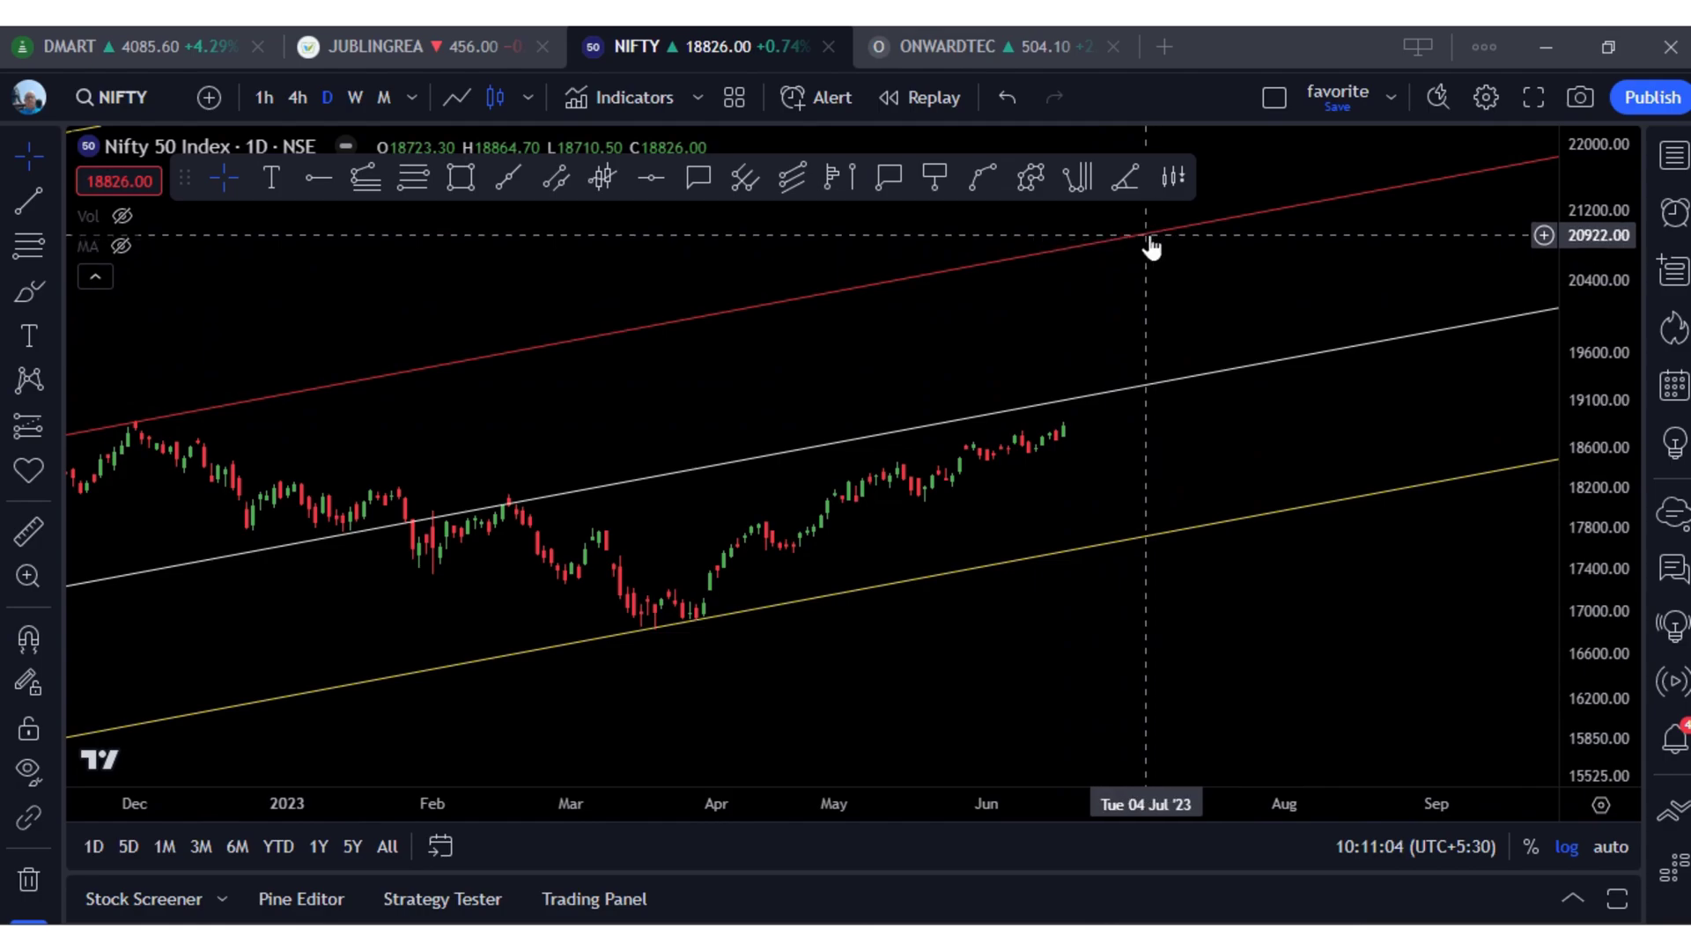
scroll(1186, 559, down, 3)
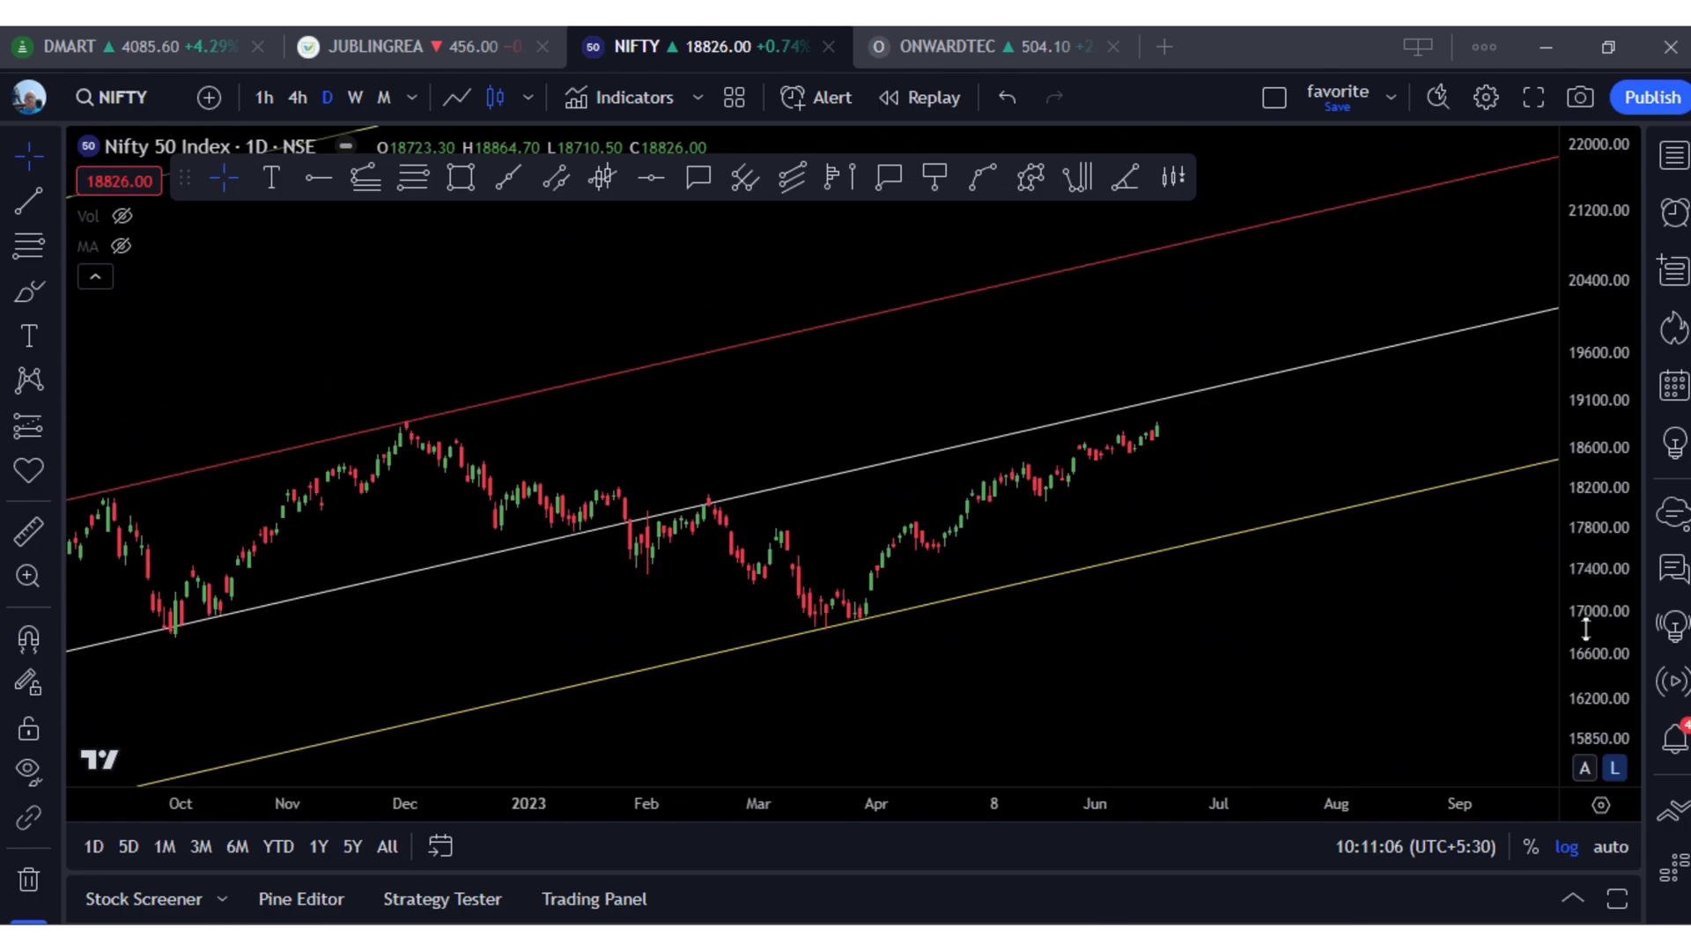
scroll(1265, 646, up, 5)
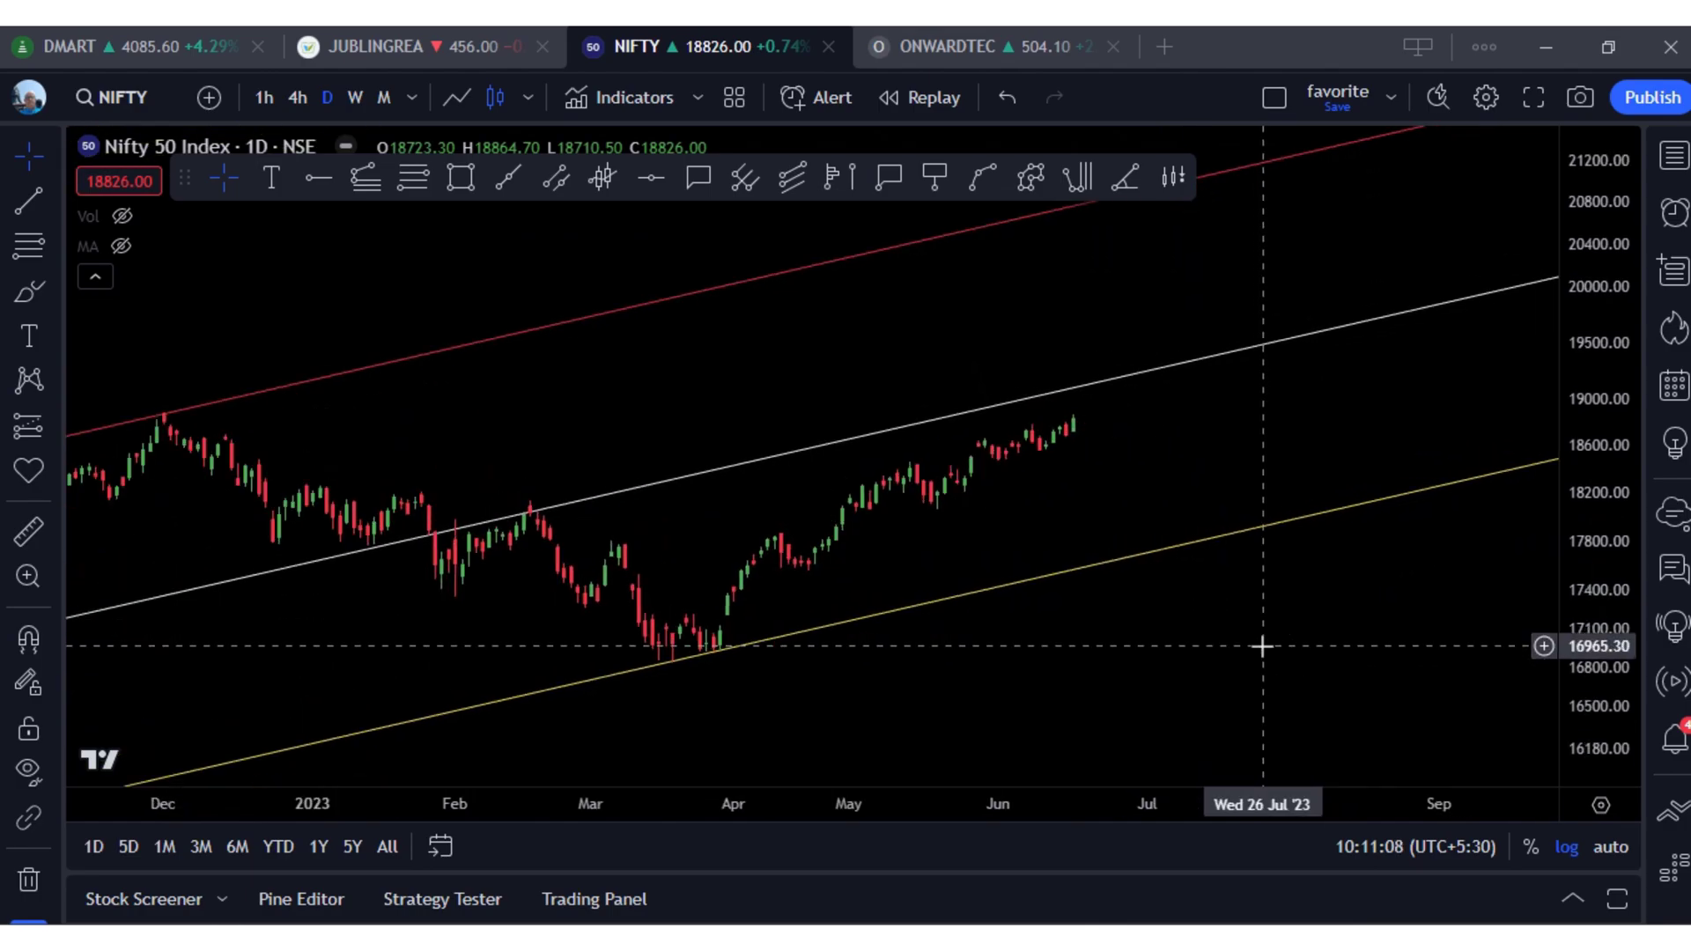
drag(974, 649, 1140, 635)
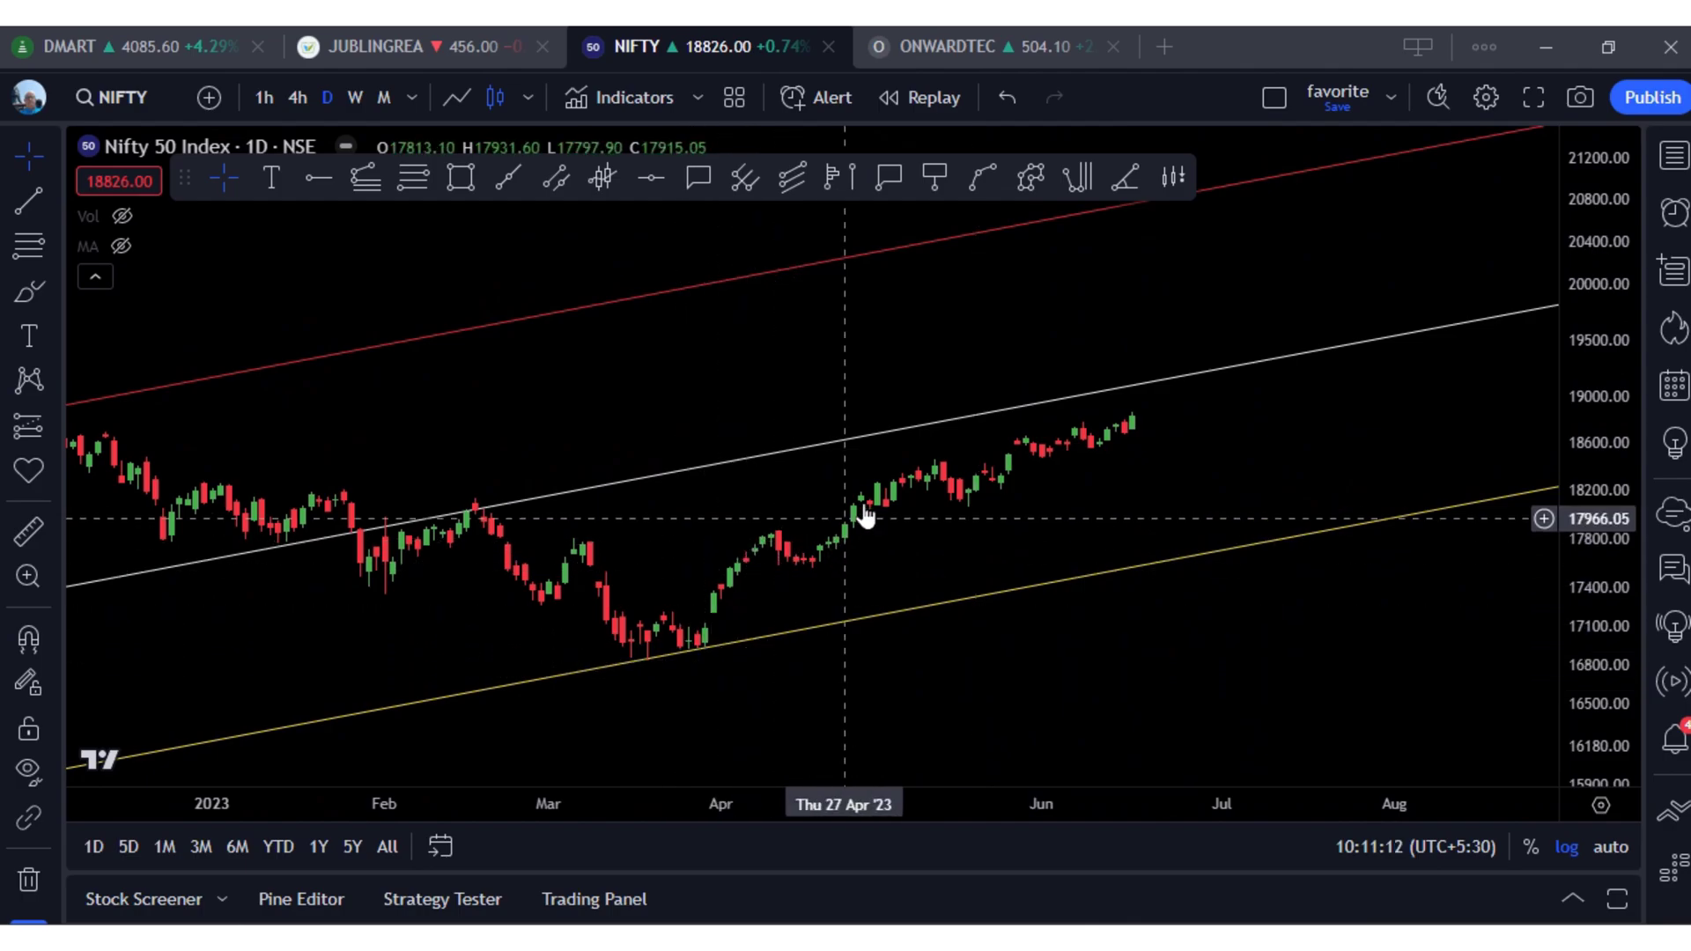
Draw an Elliott Impulse Wave from the 28 Mar low (0) to point 5 on the white channel line.
click(49, 385)
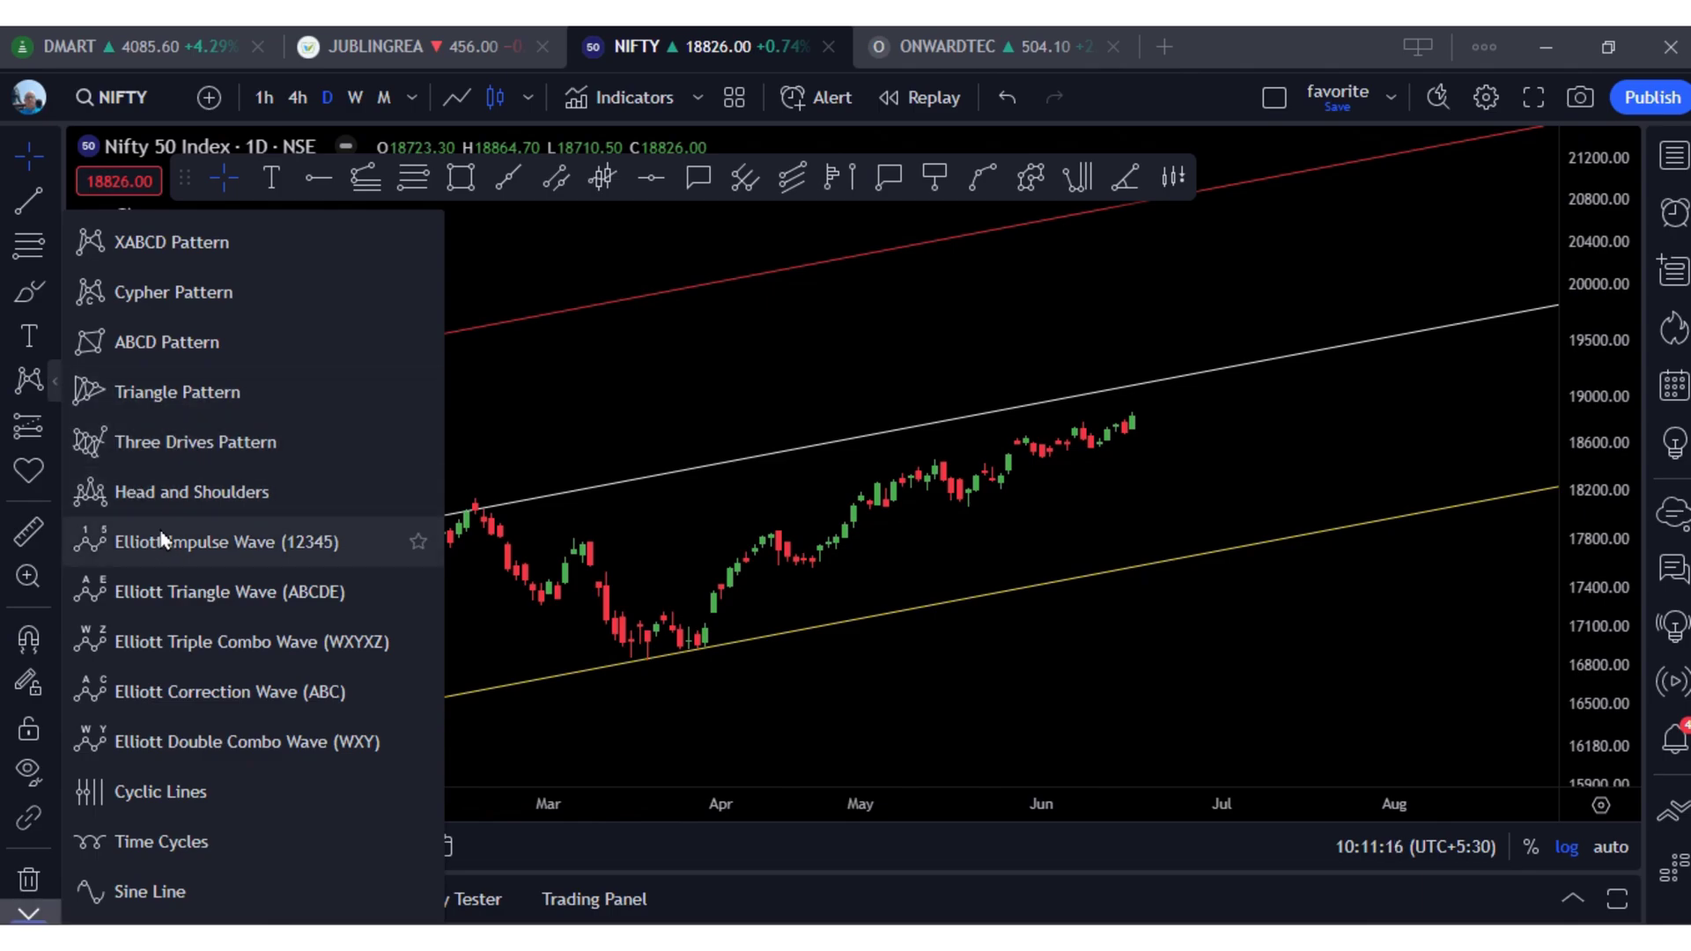
click(114, 540)
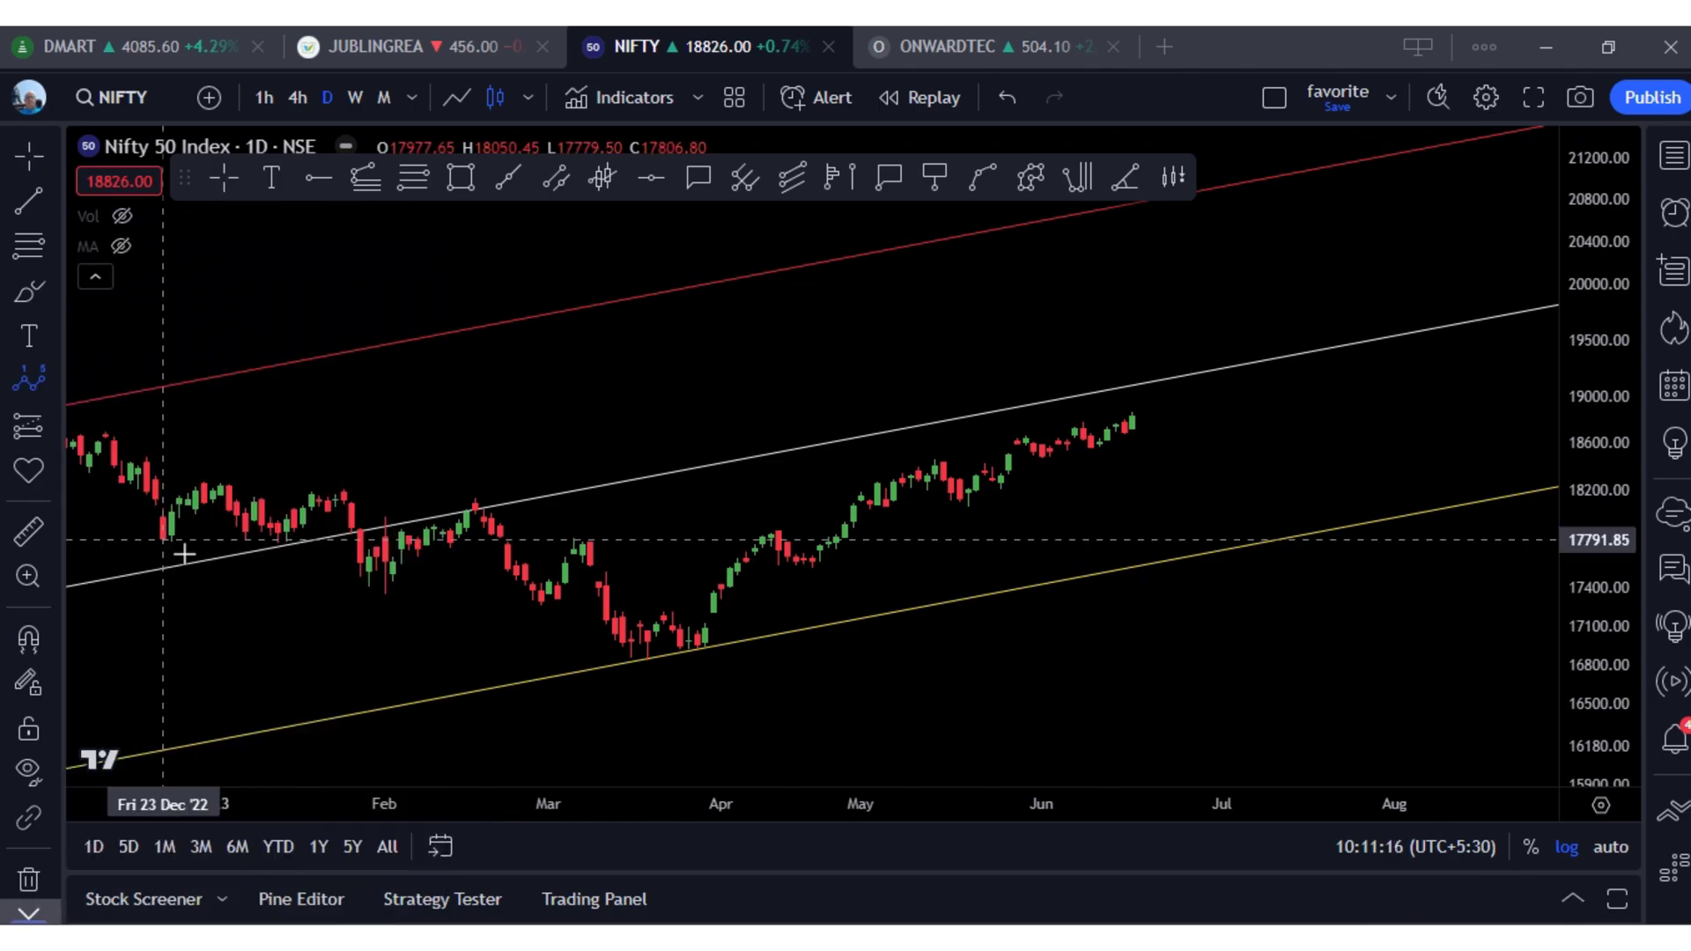
click(696, 649)
click(771, 527)
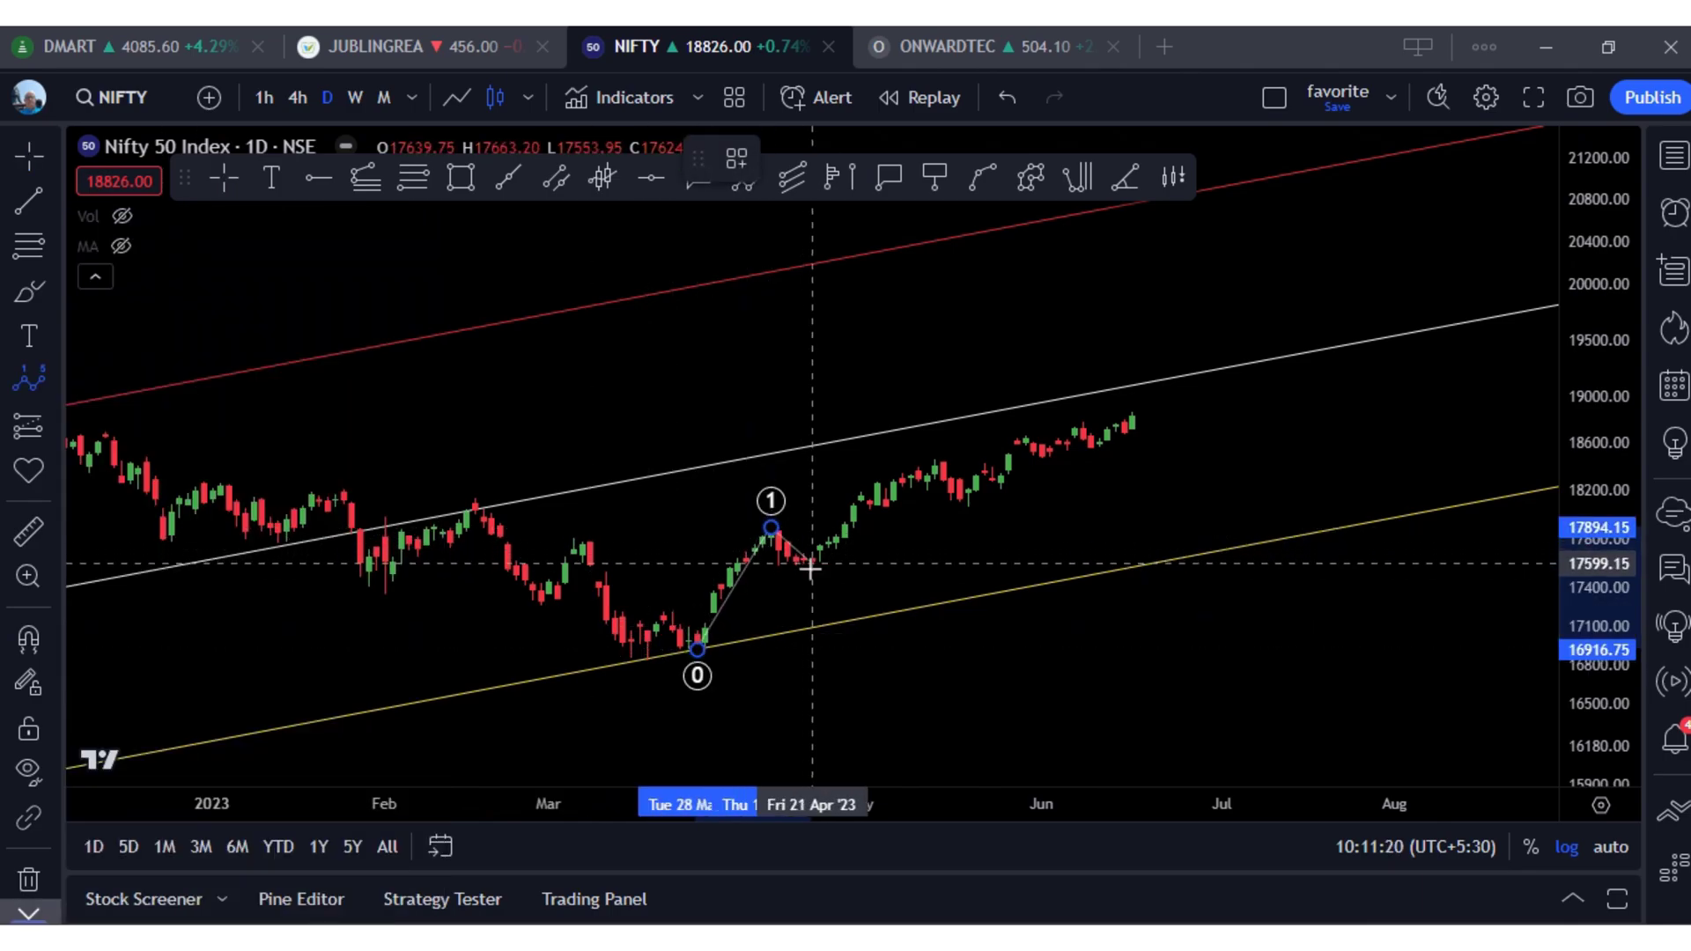
click(812, 570)
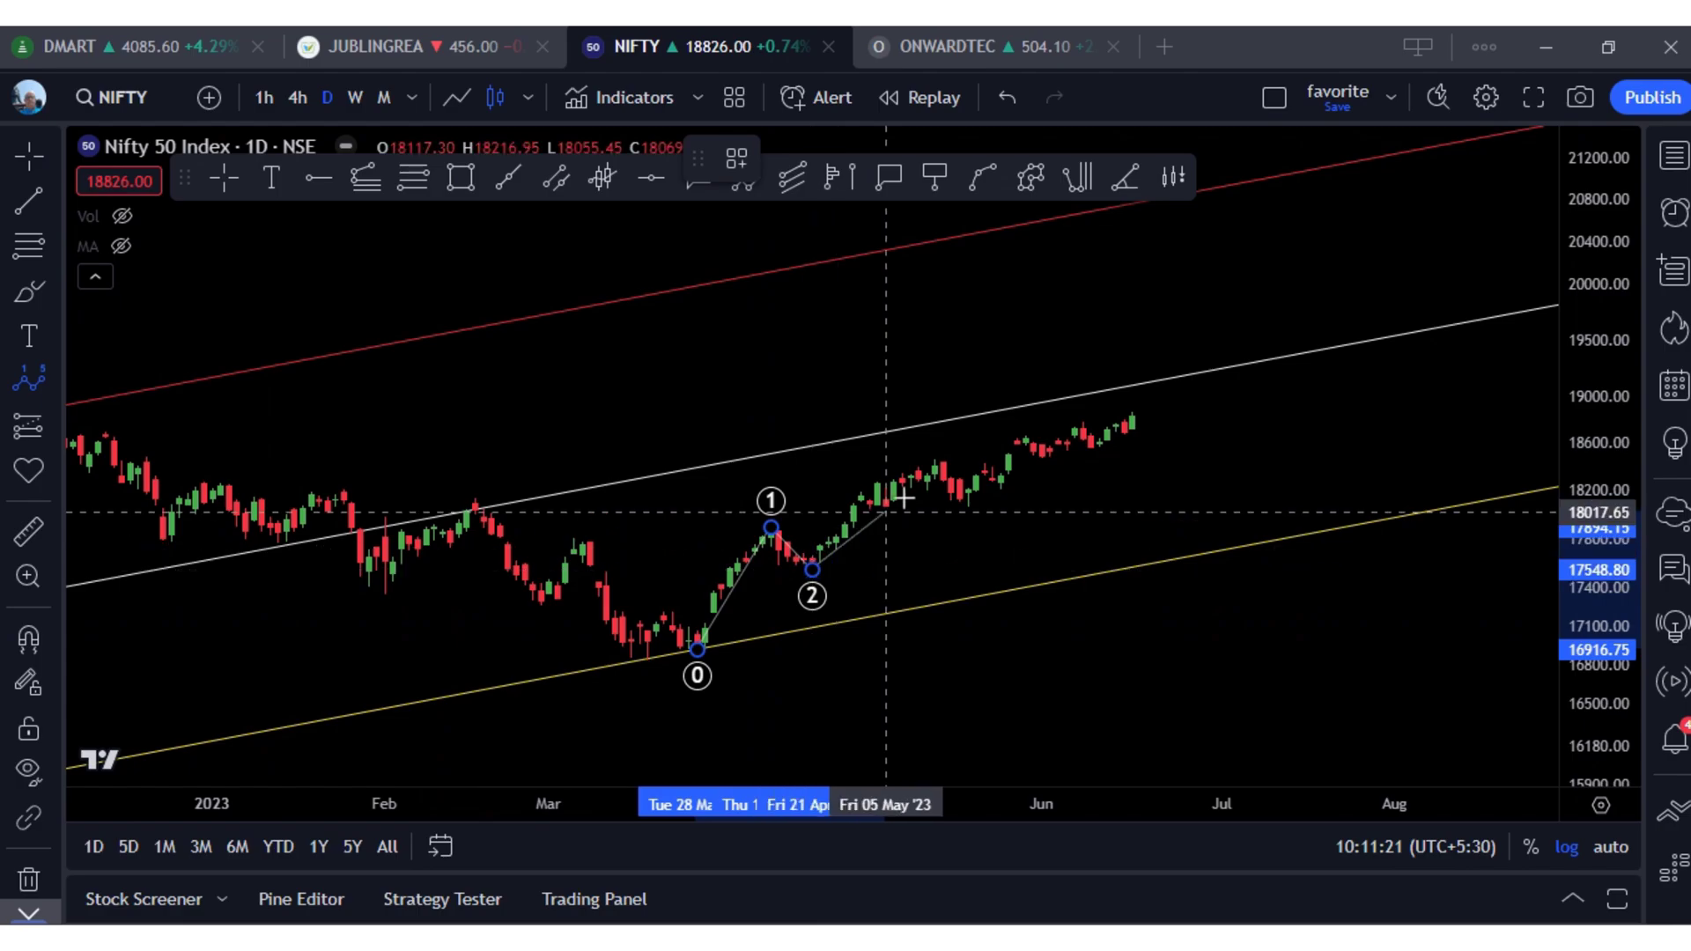
click(928, 461)
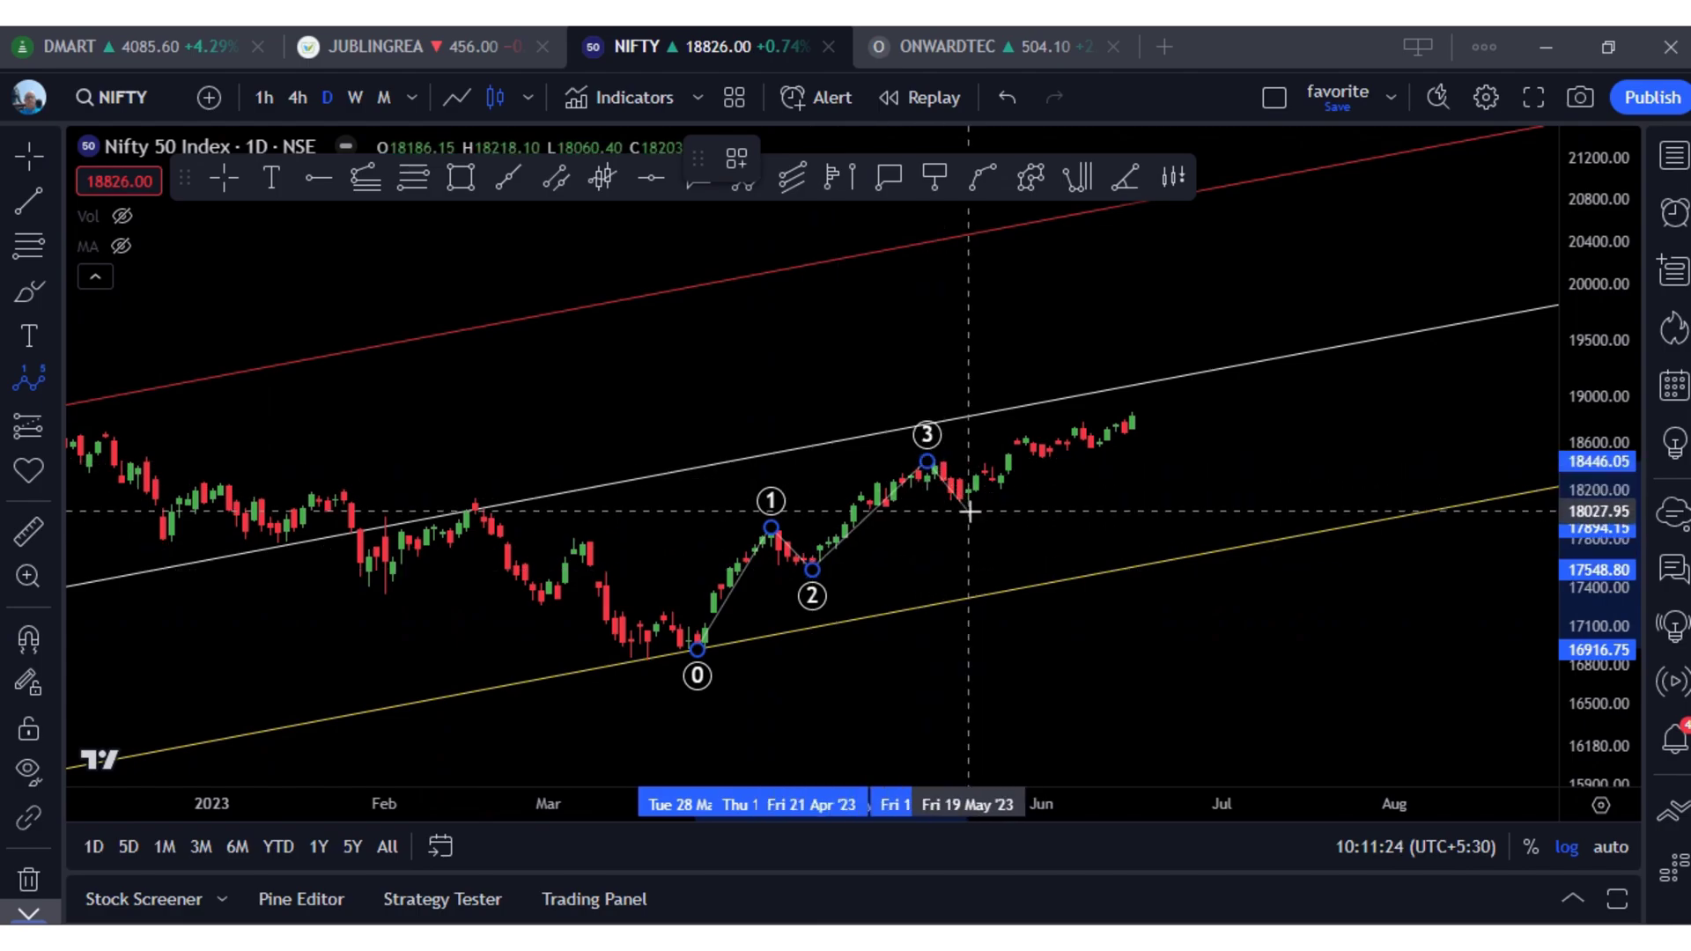
click(969, 511)
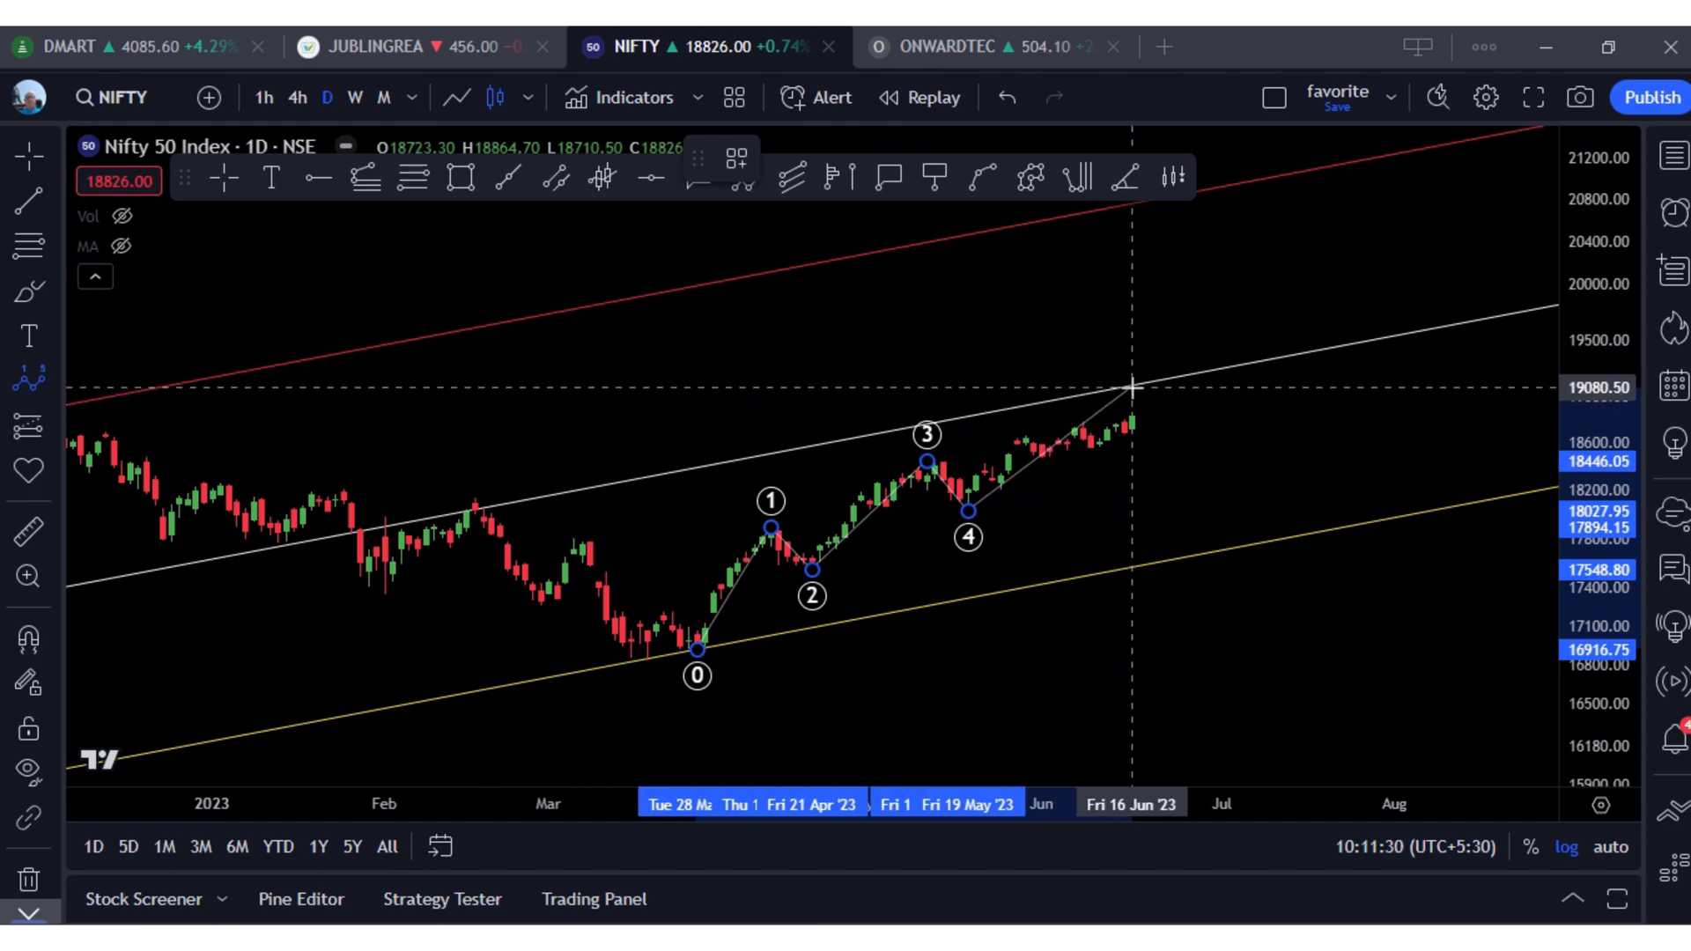
click(1132, 387)
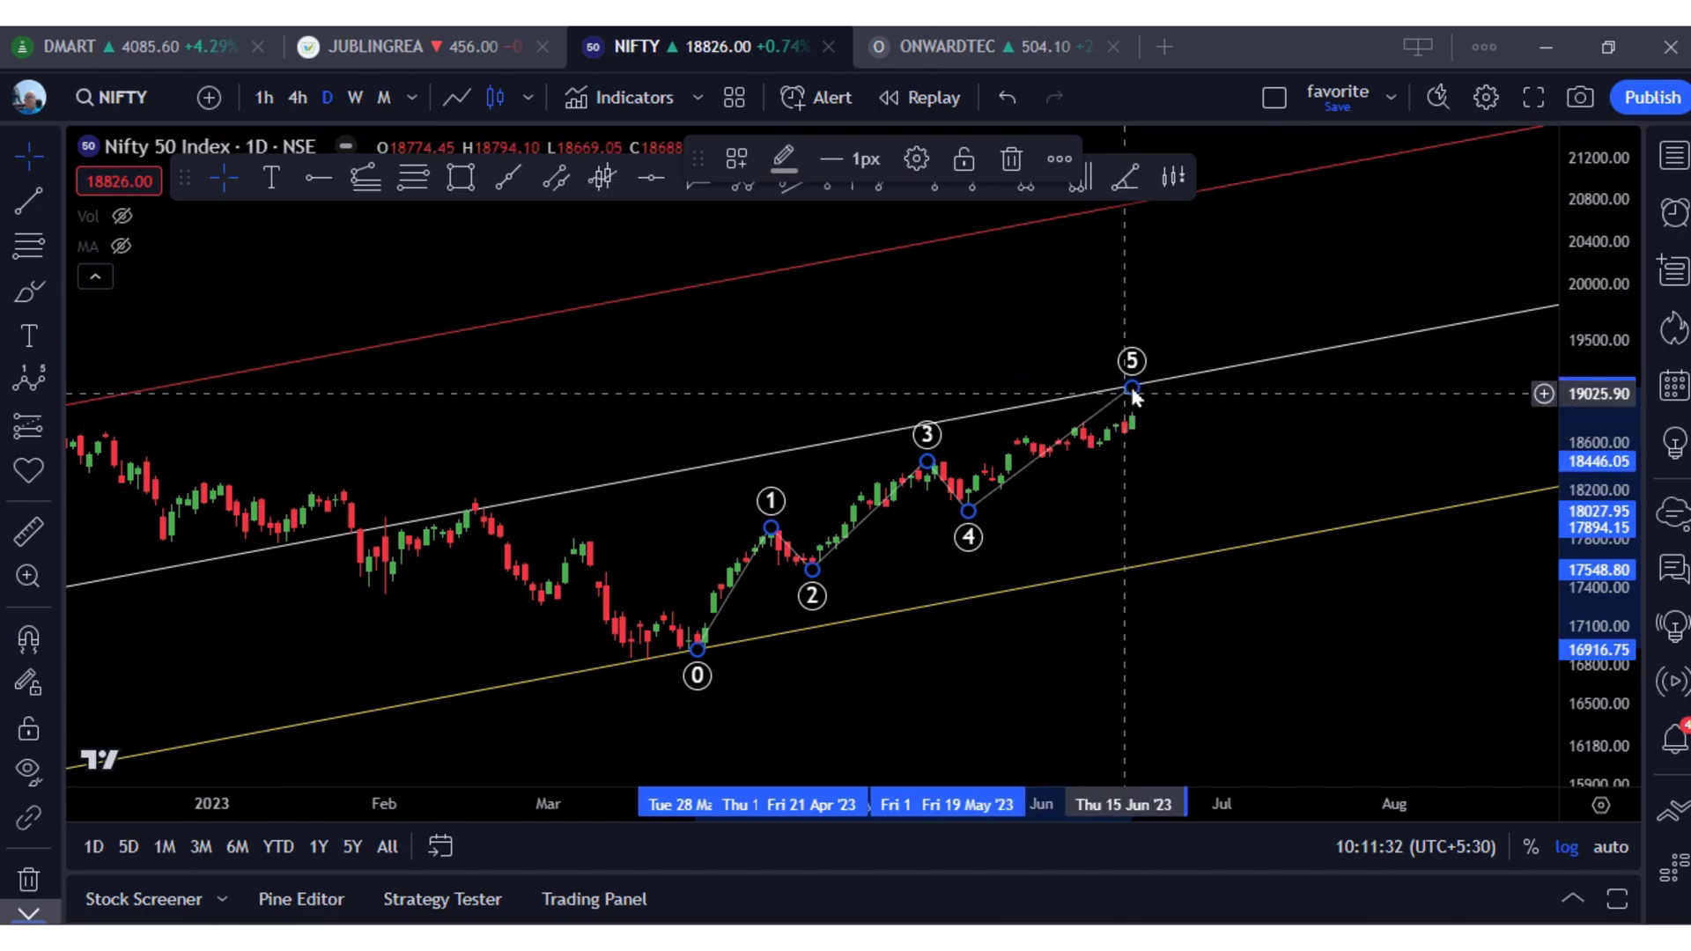
scroll(1295, 657, up, 1)
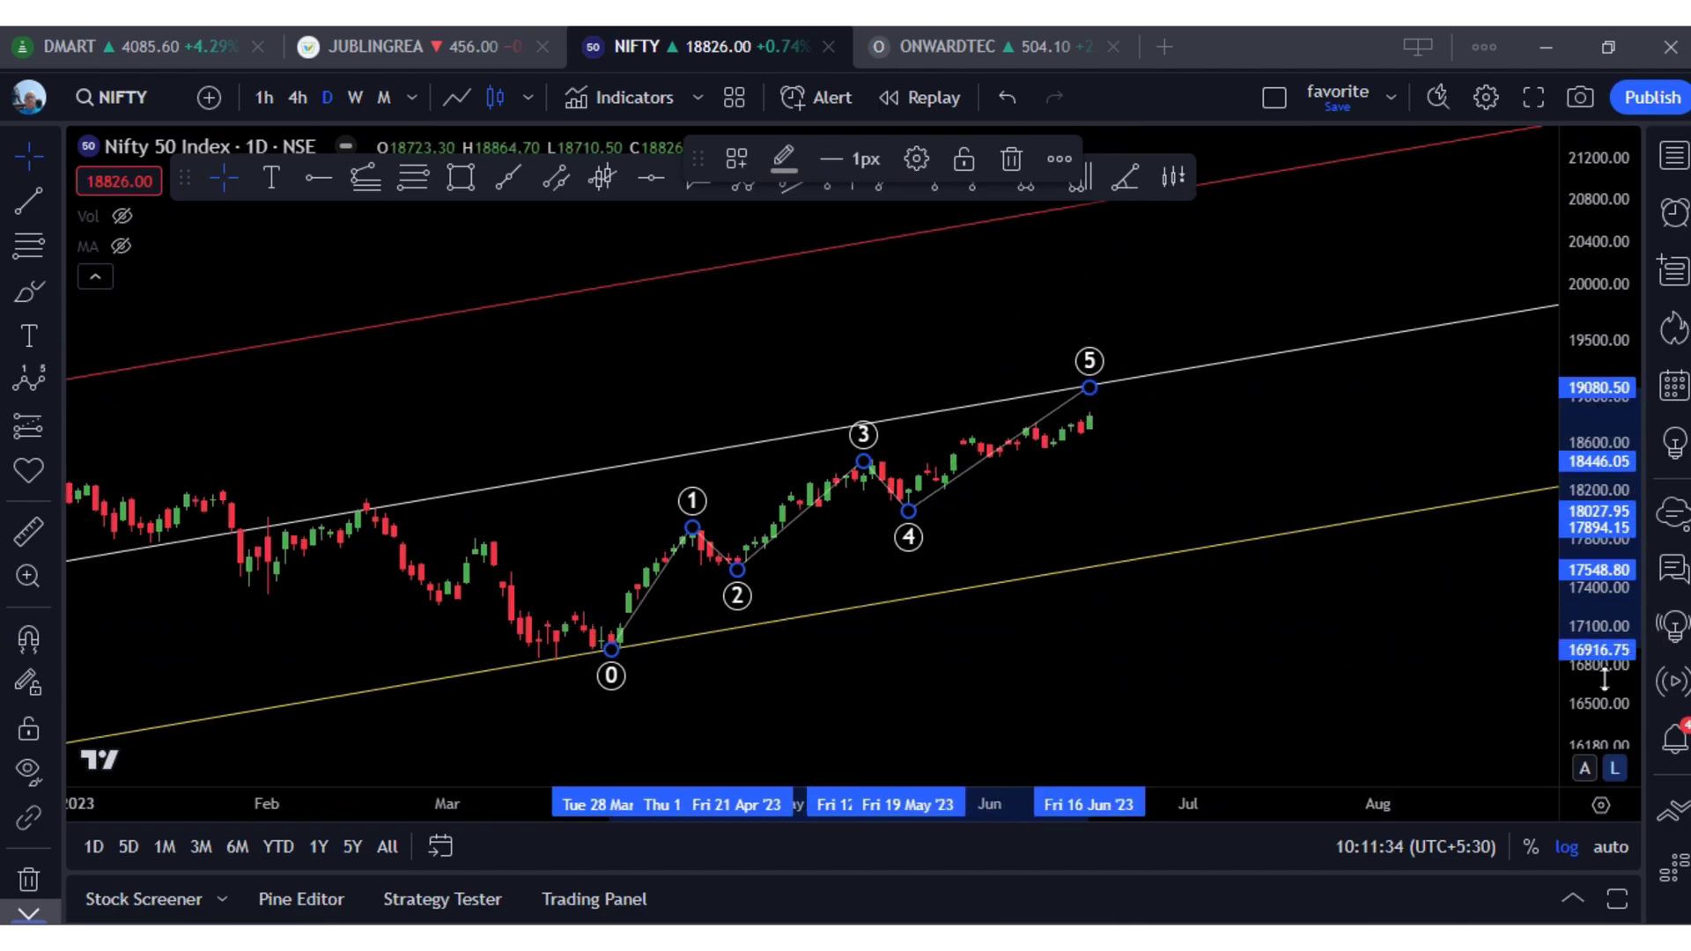
scroll(1373, 685, up, 1)
scroll(1283, 661, up, 2)
drag(1000, 629, 1133, 592)
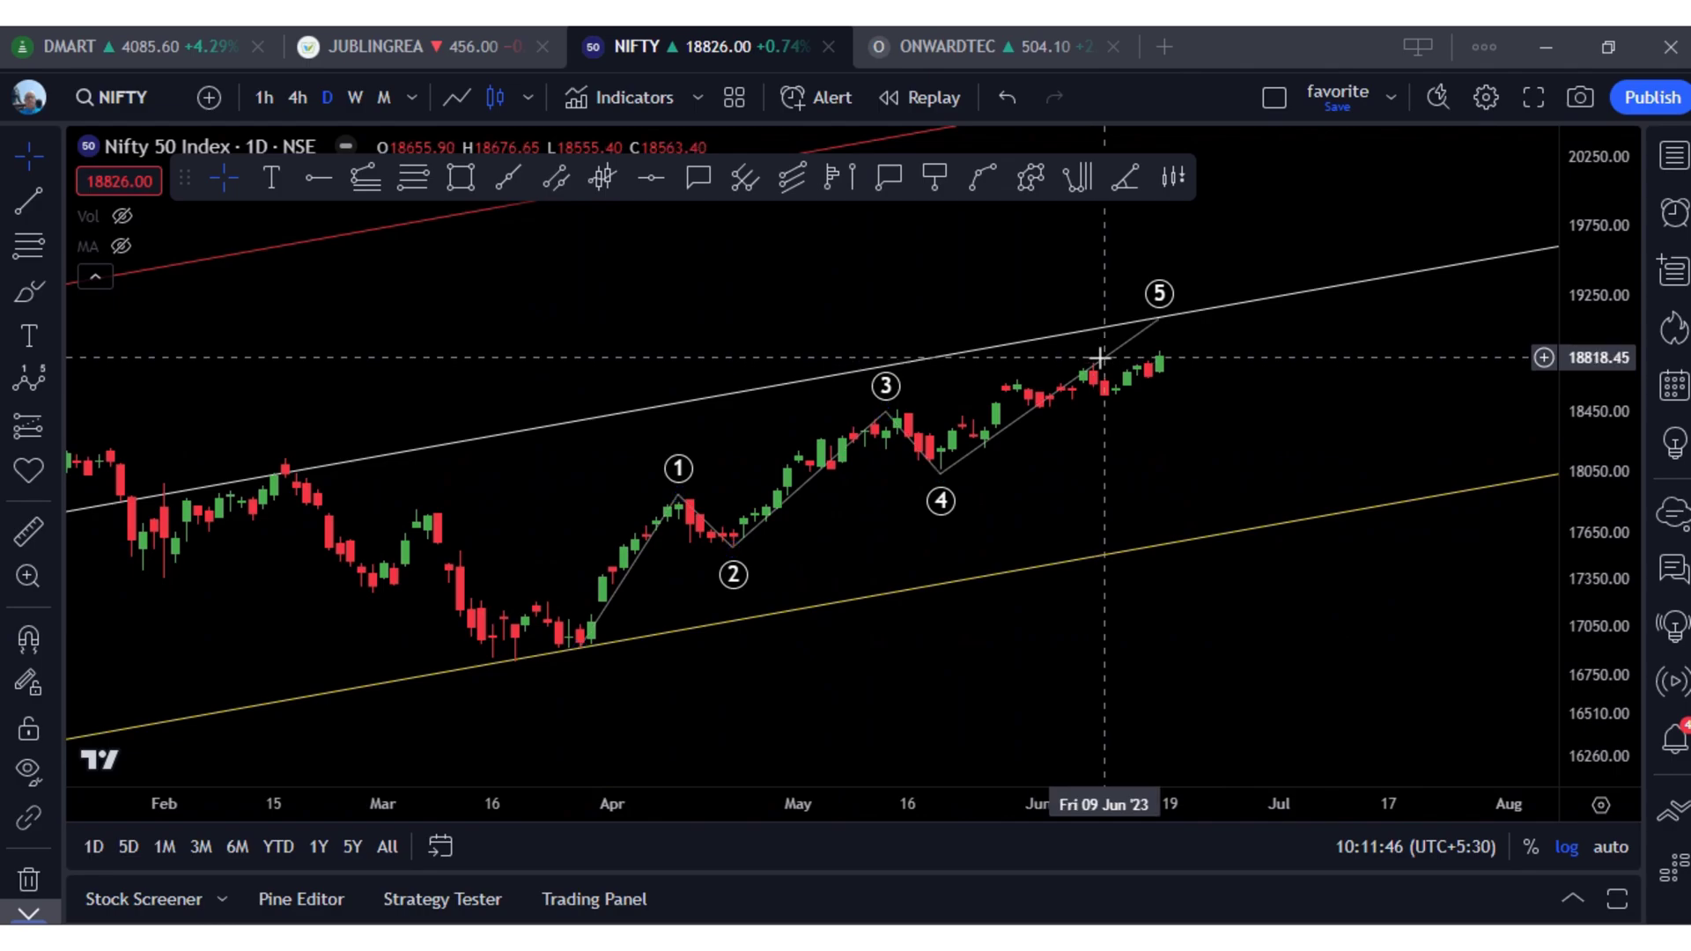
scroll(1095, 650, down, 2)
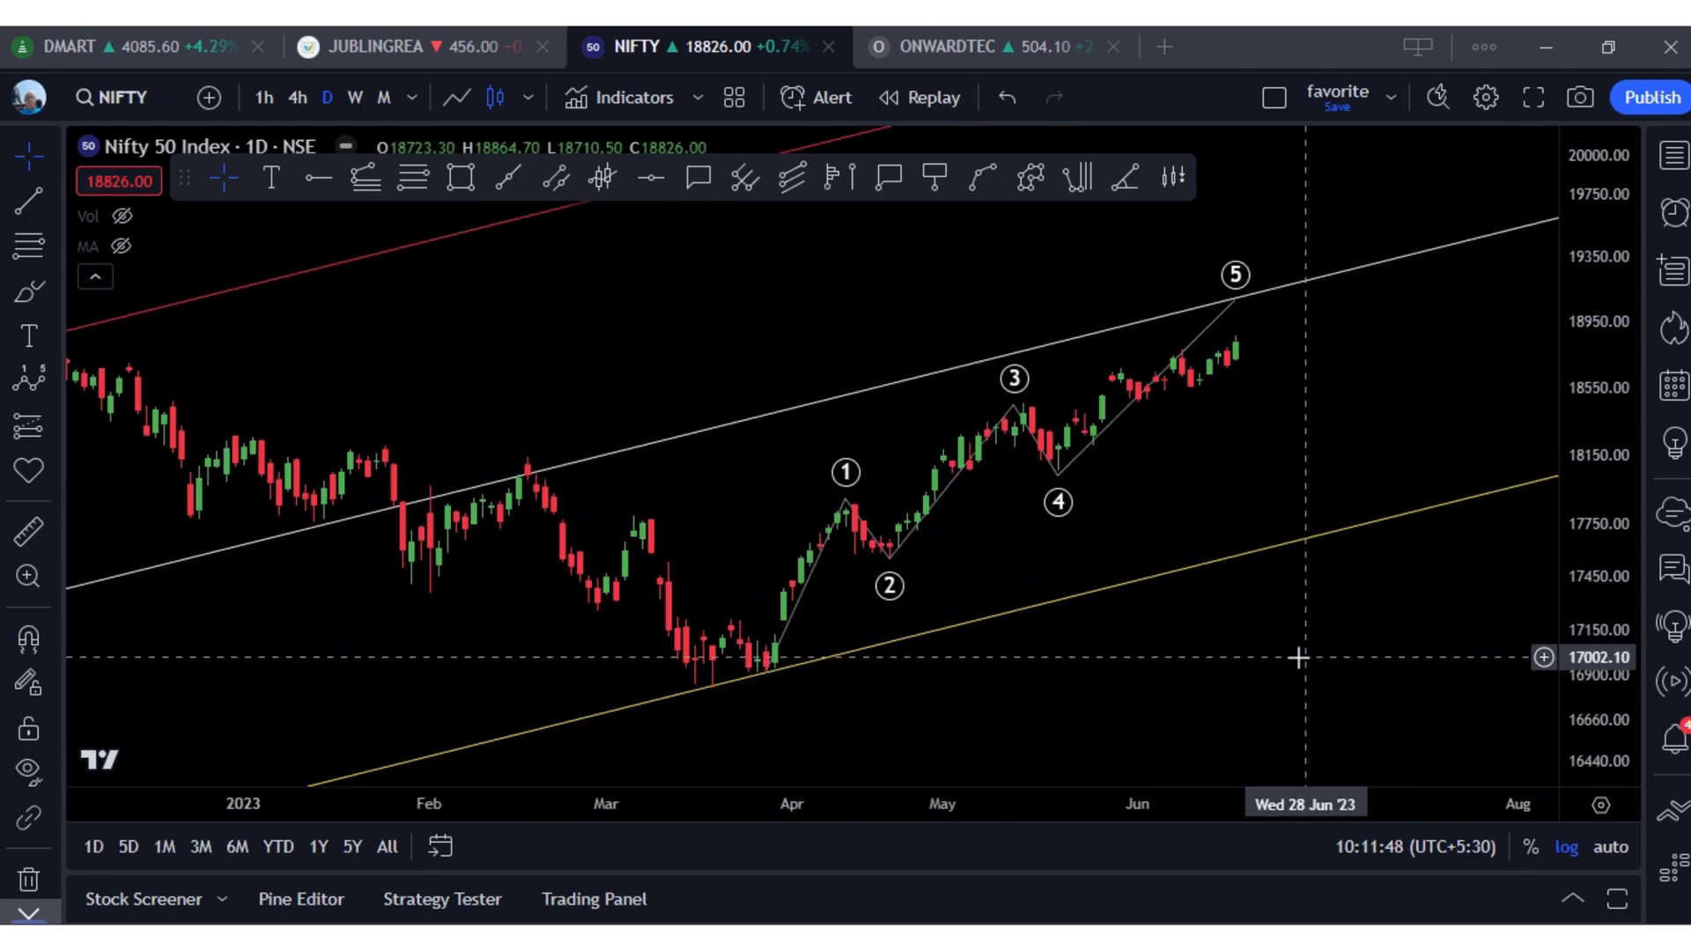
scroll(1298, 657, down, 1)
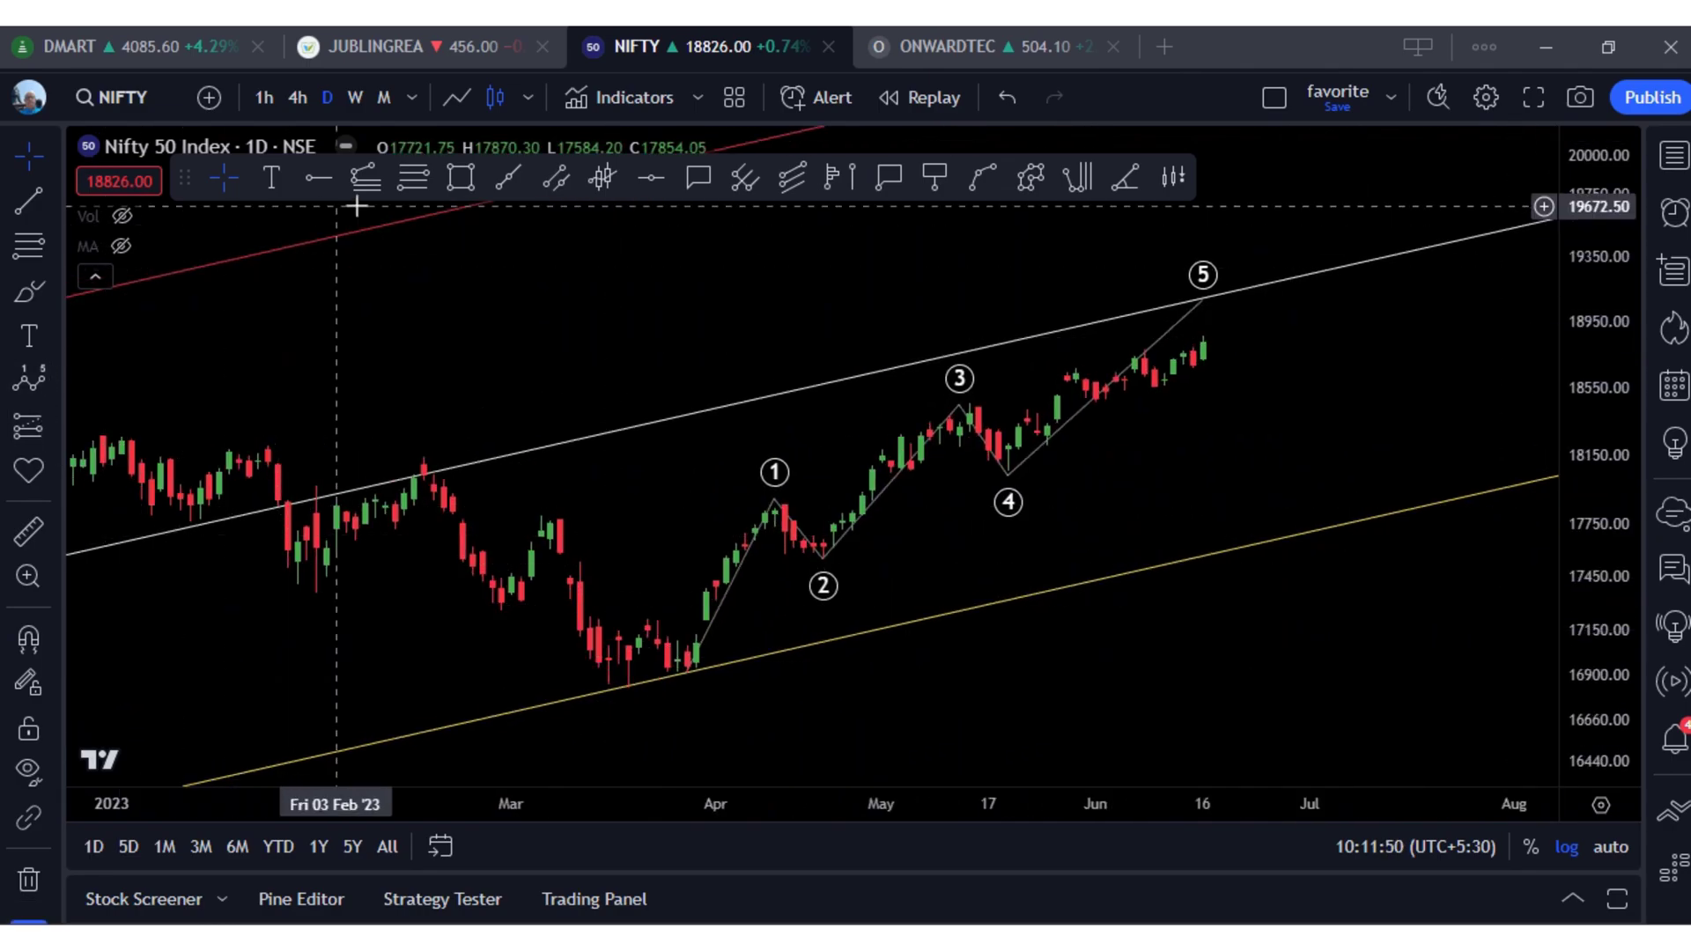
Draw a three-anchor trend-based Fib extension with 0% at 18035.40 and 100% at 19092.90.
click(364, 181)
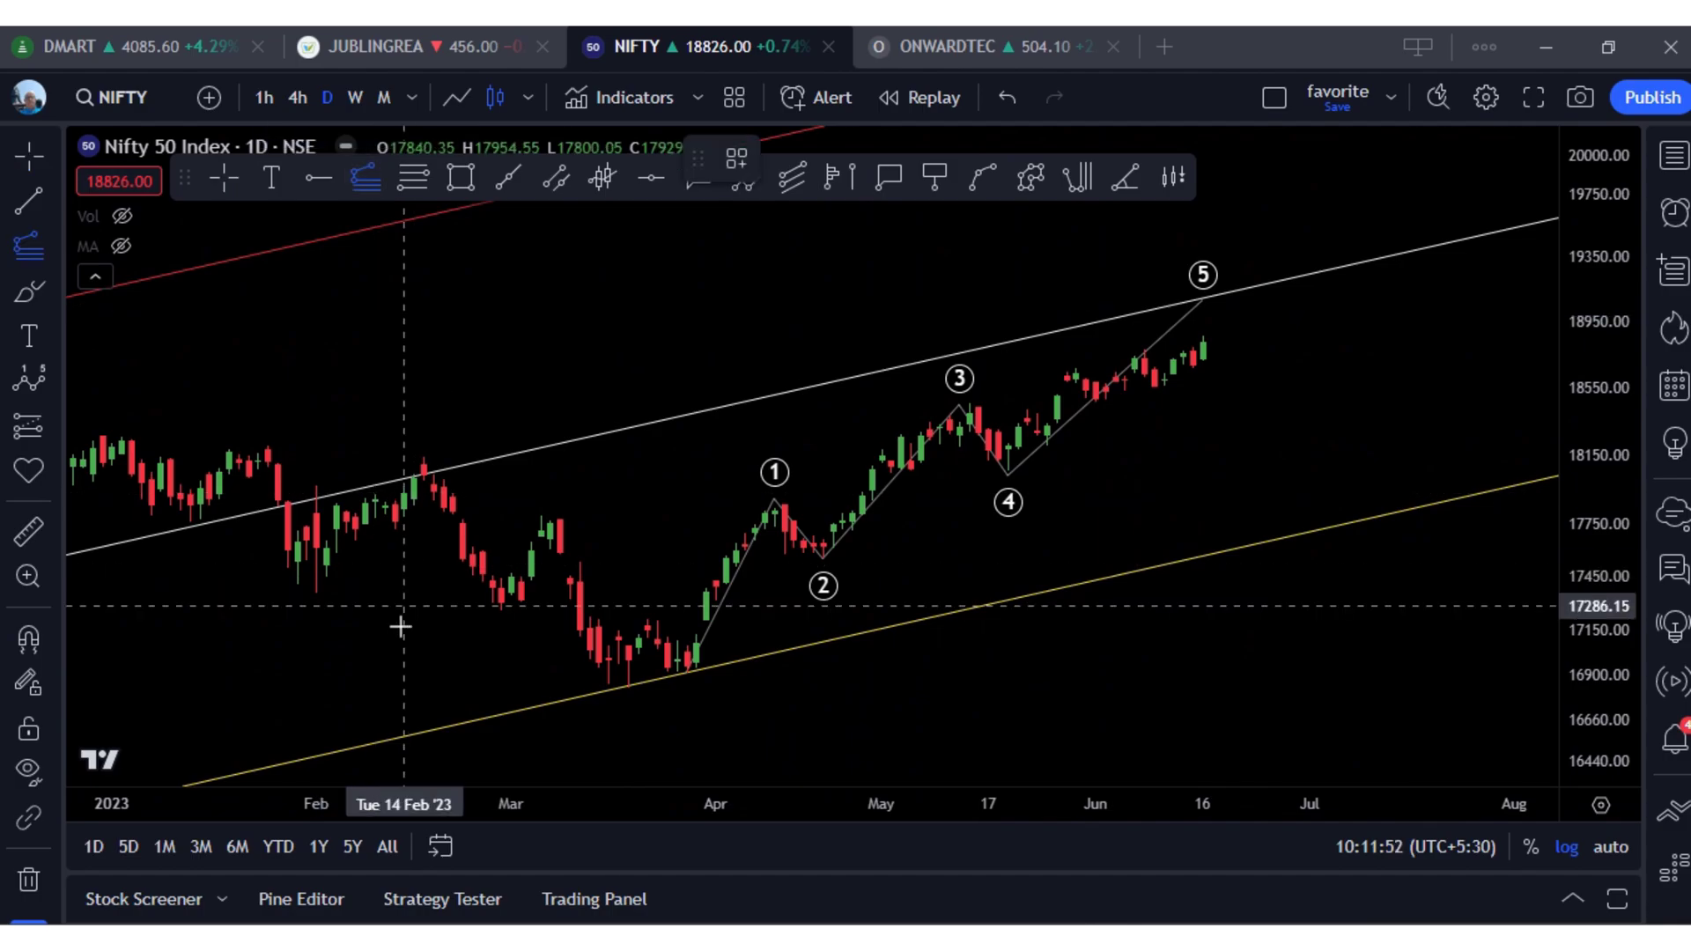
click(386, 674)
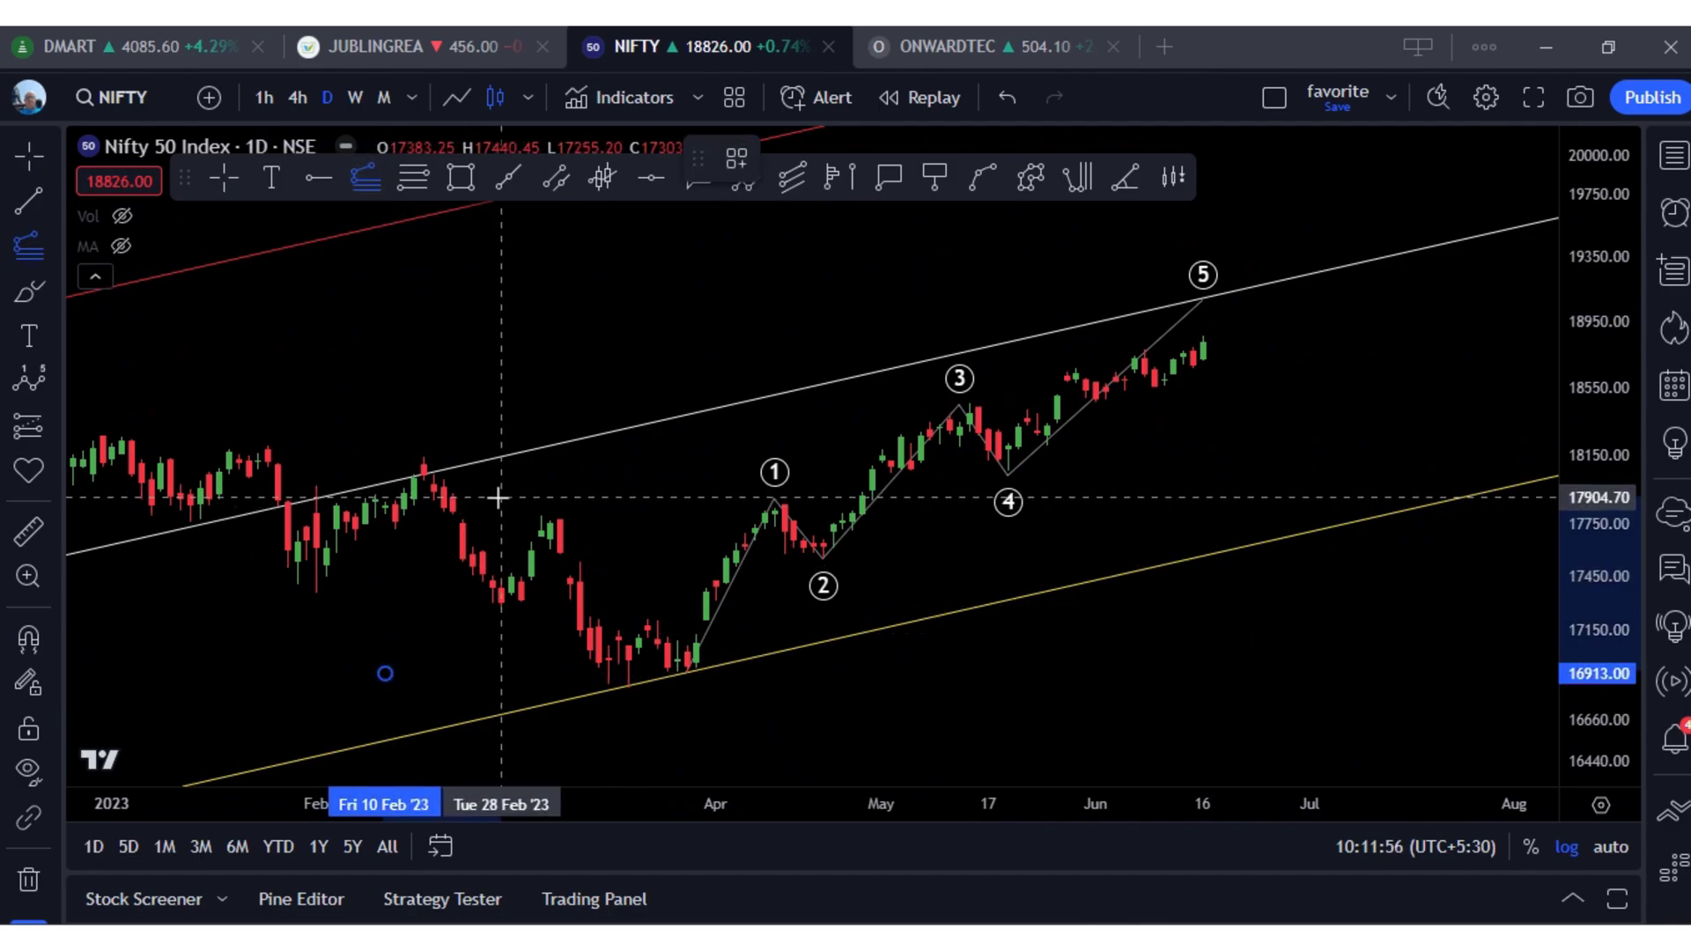
click(498, 497)
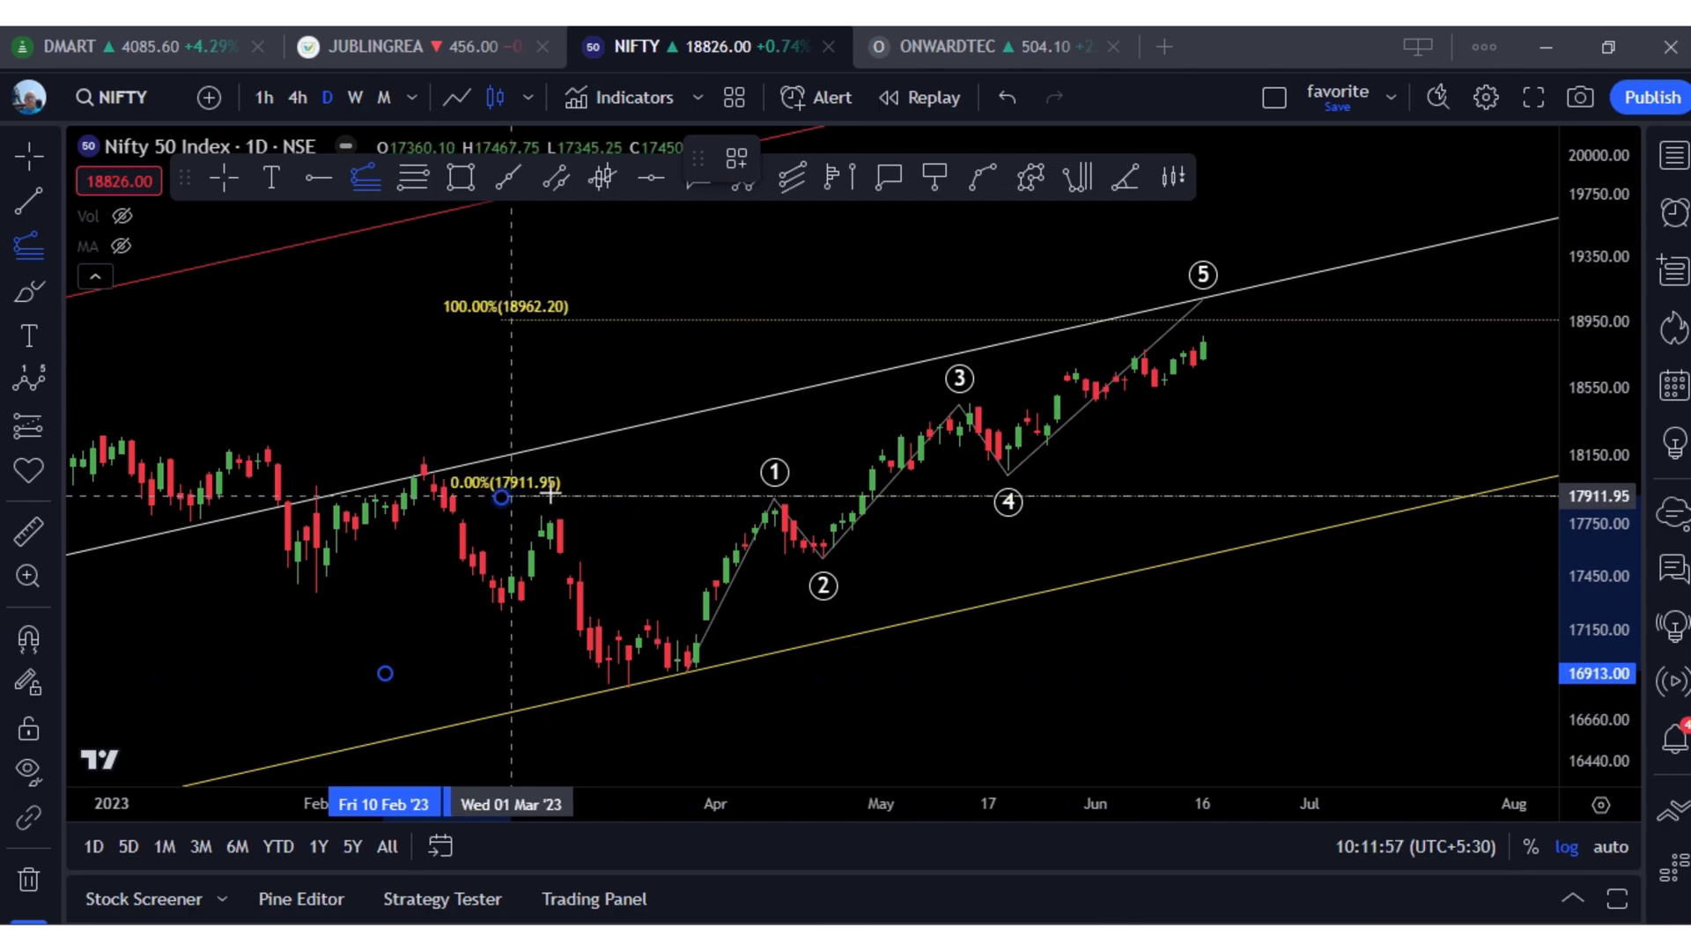
click(592, 476)
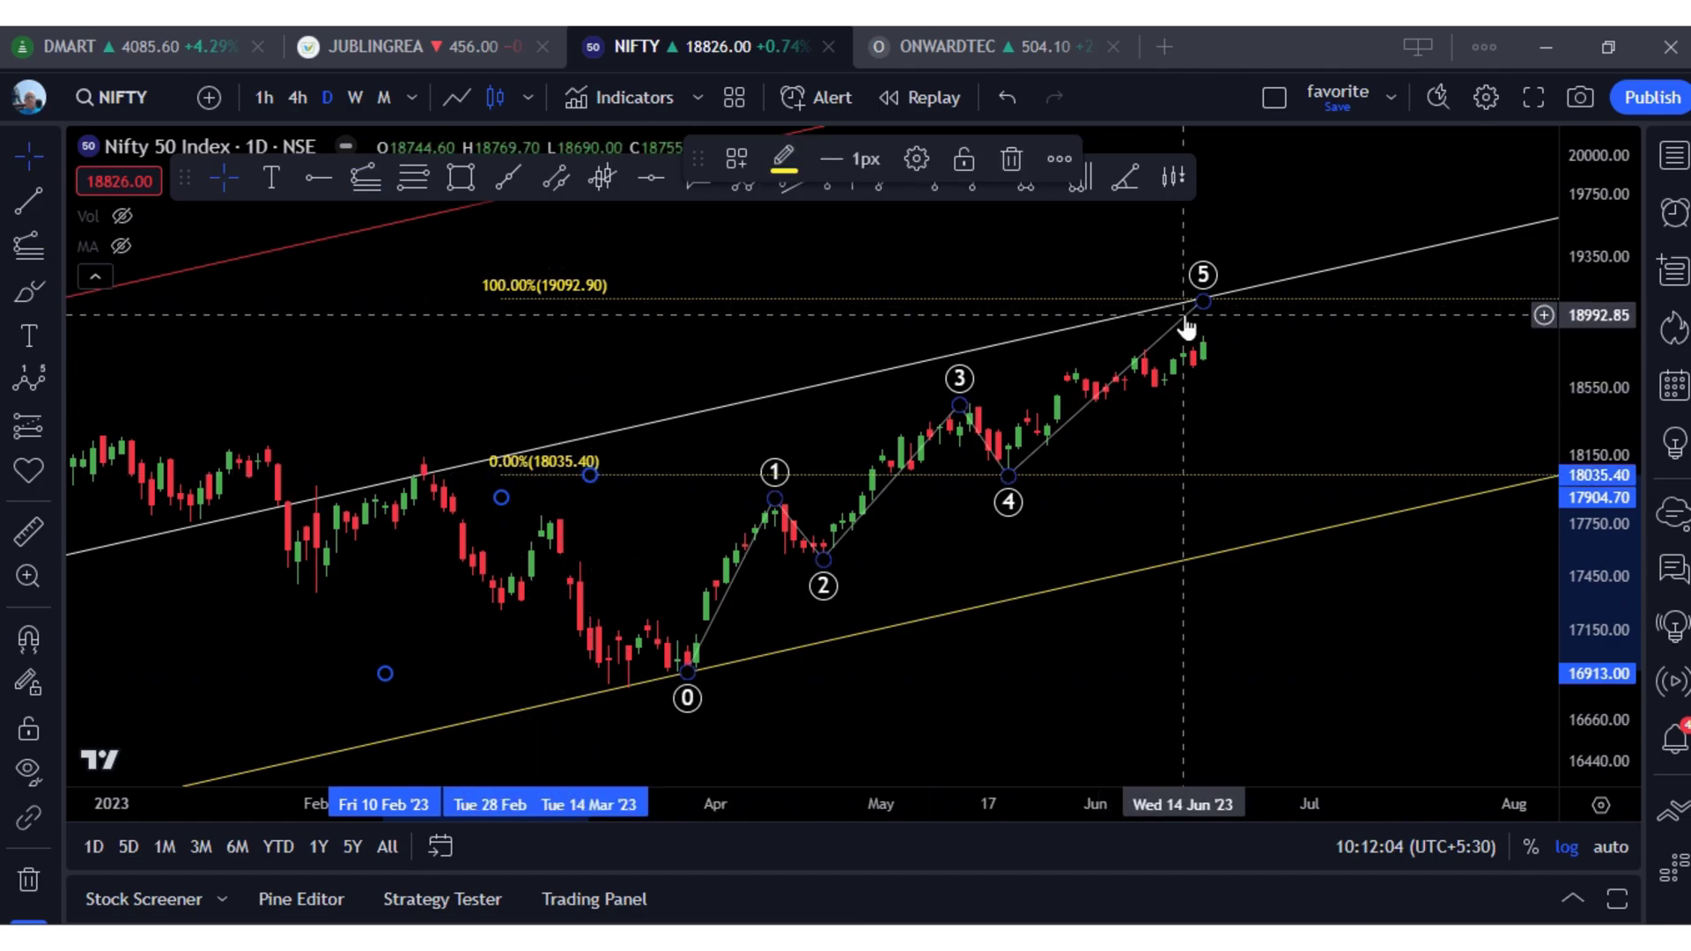
scroll(1221, 501, up, 1)
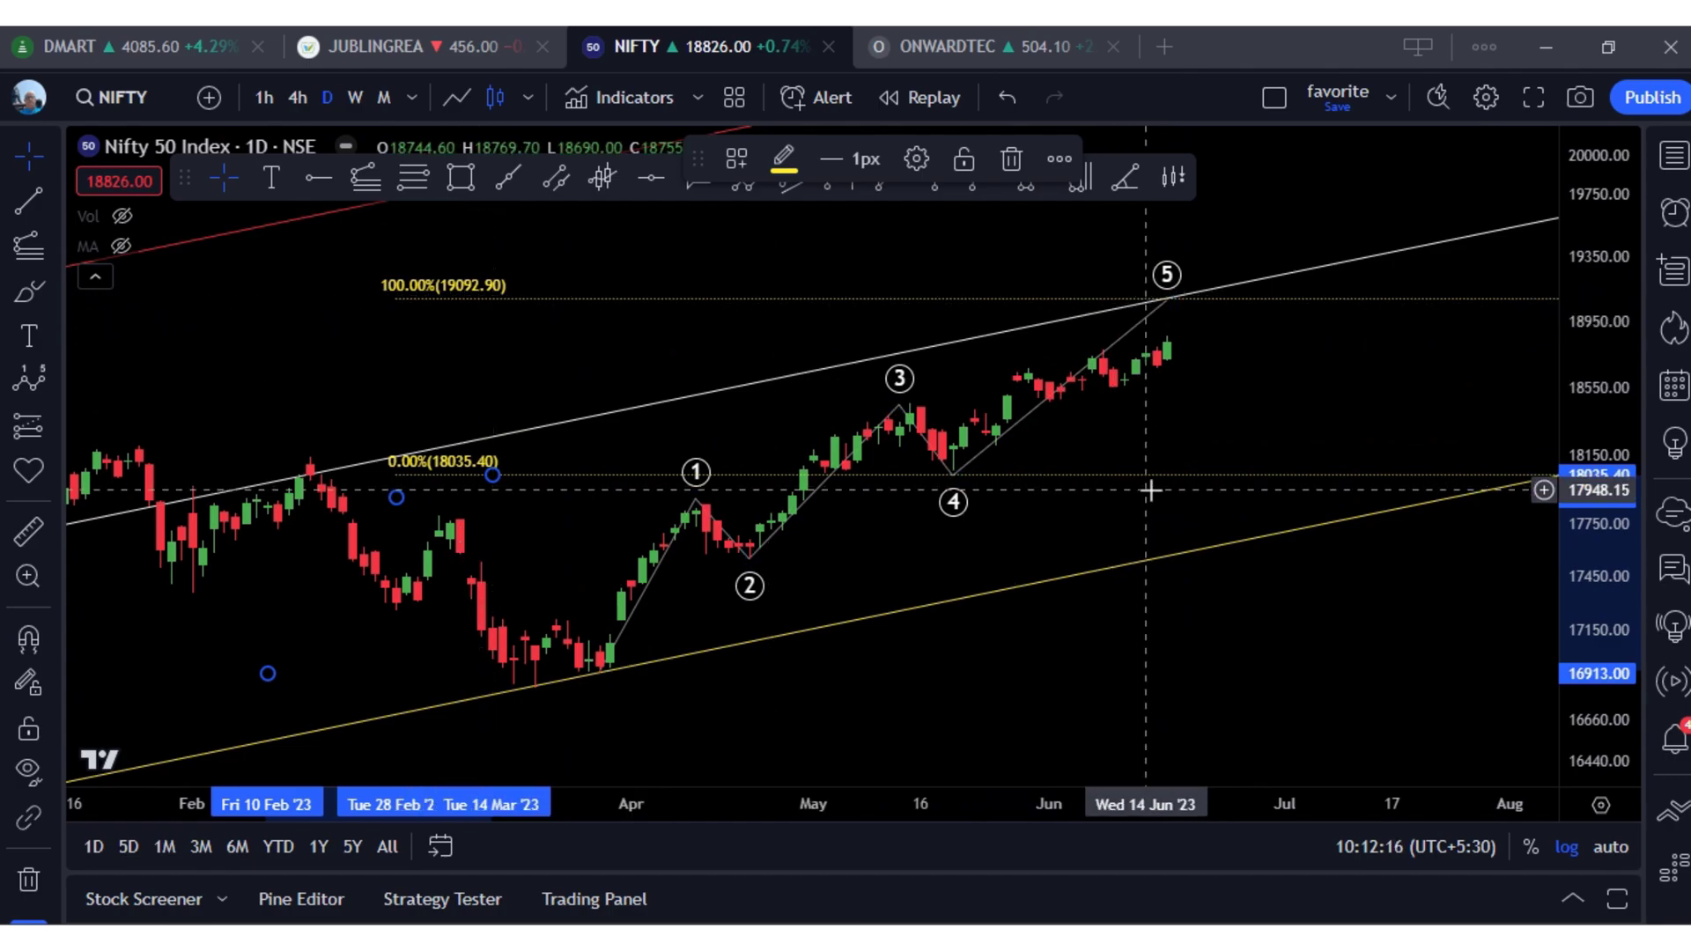
scroll(1150, 491, down, 1)
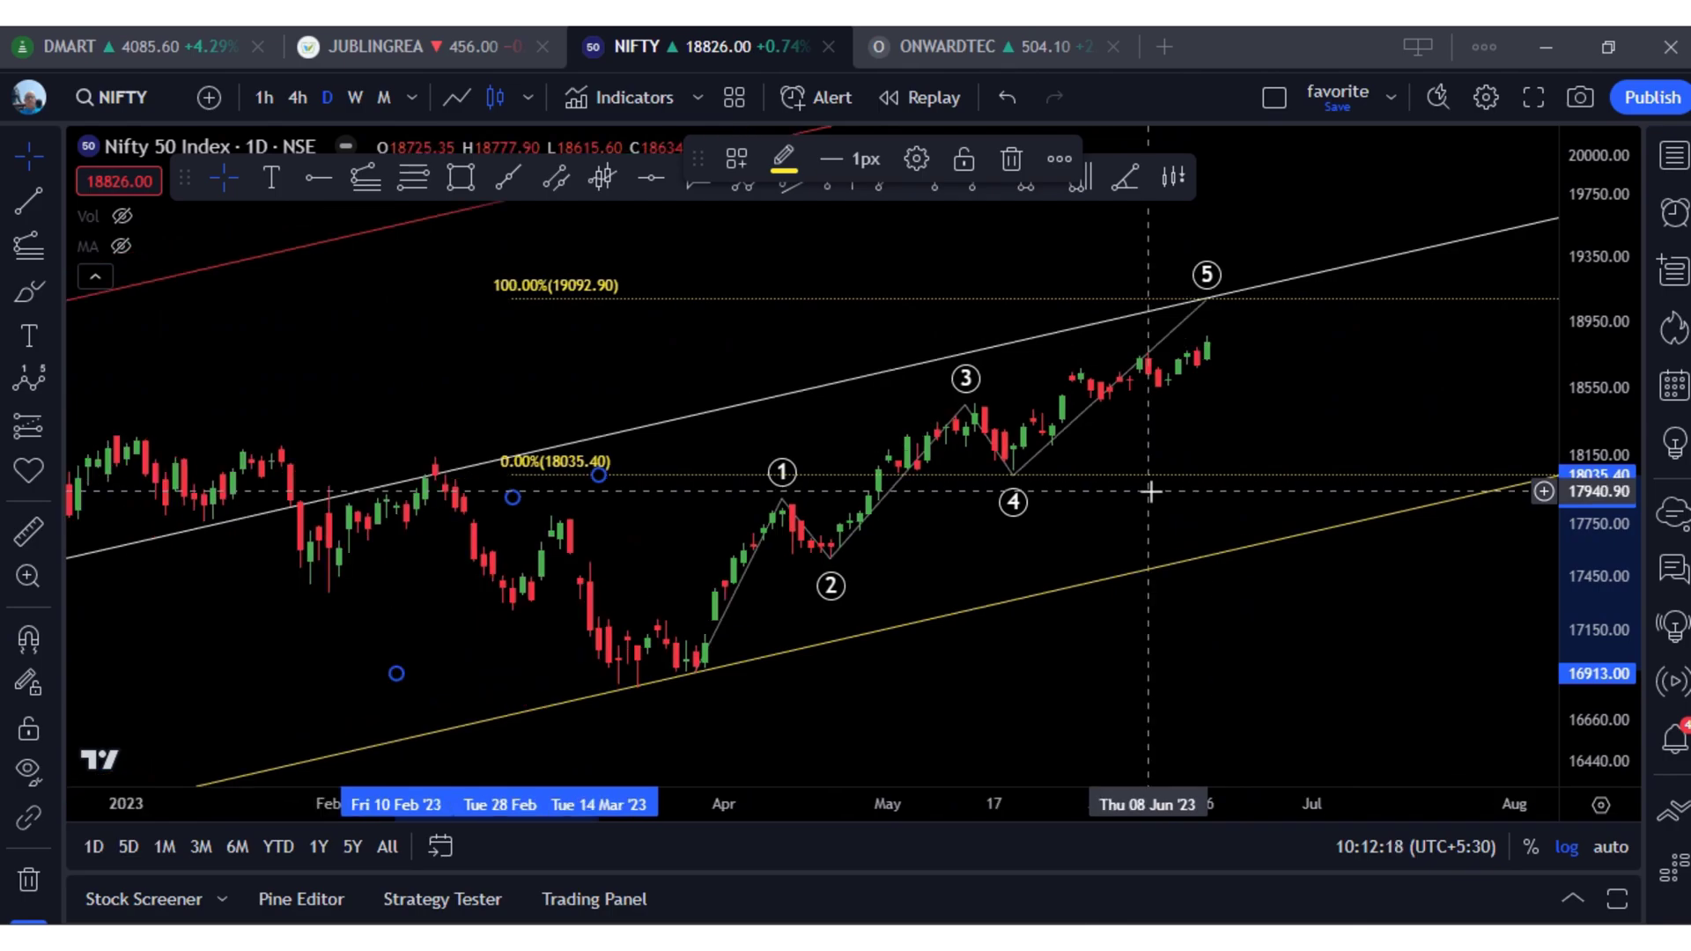
scroll(1150, 490, up, 1)
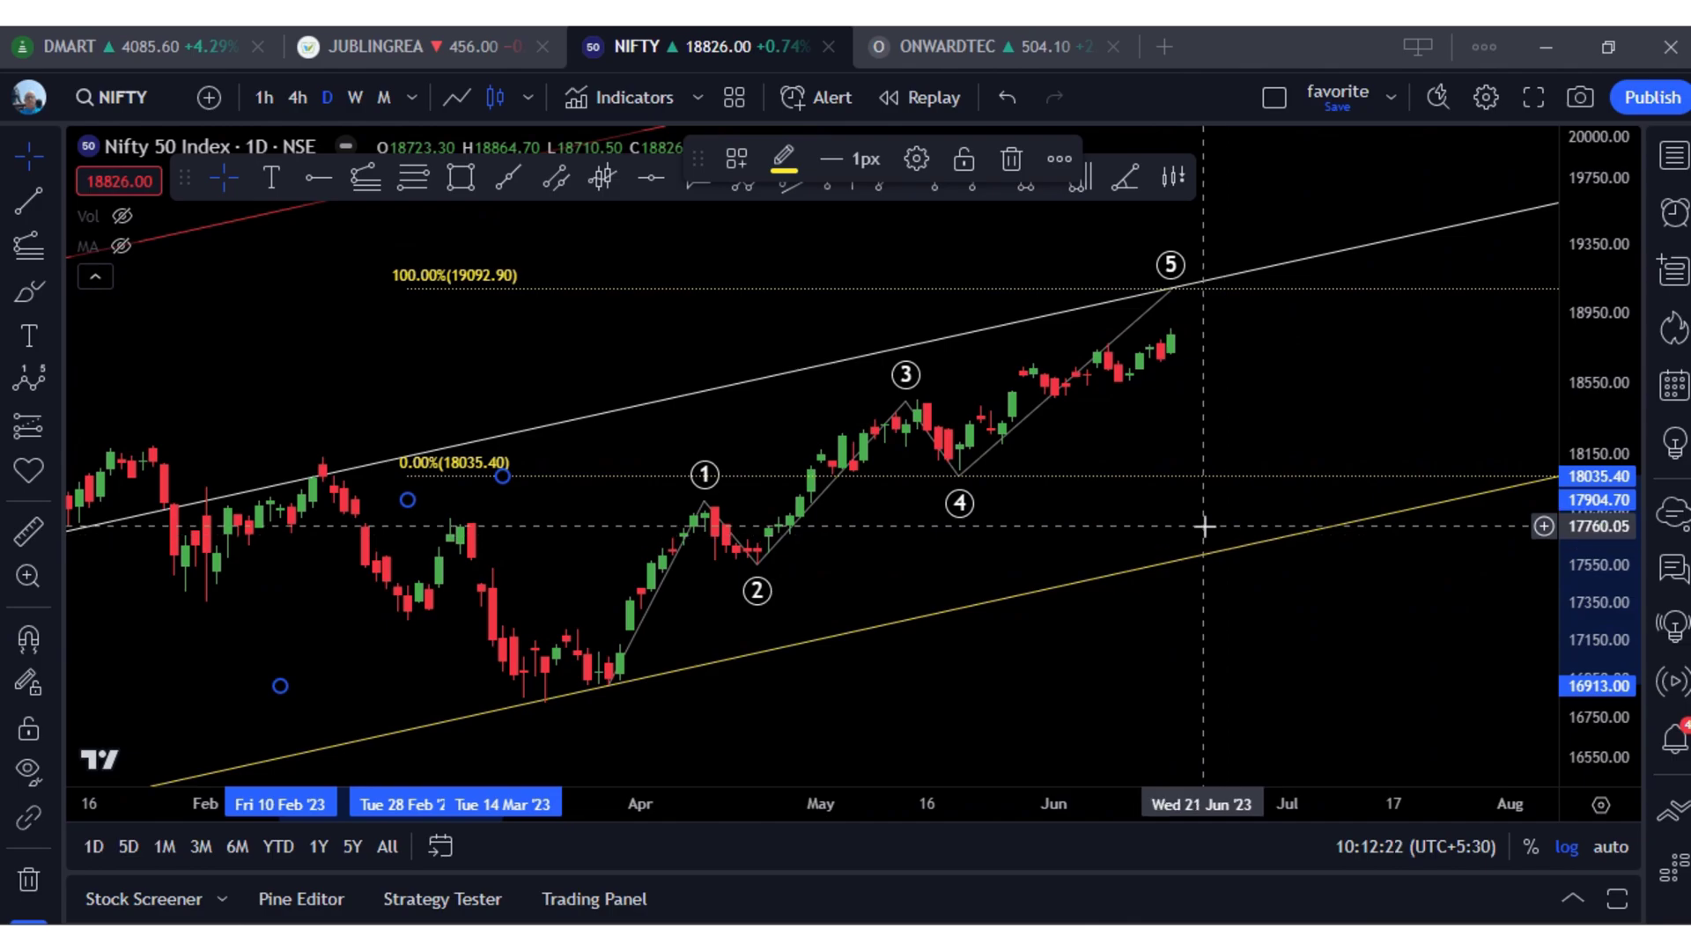
scroll(1203, 527, up, 1)
scroll(1204, 526, down, 1)
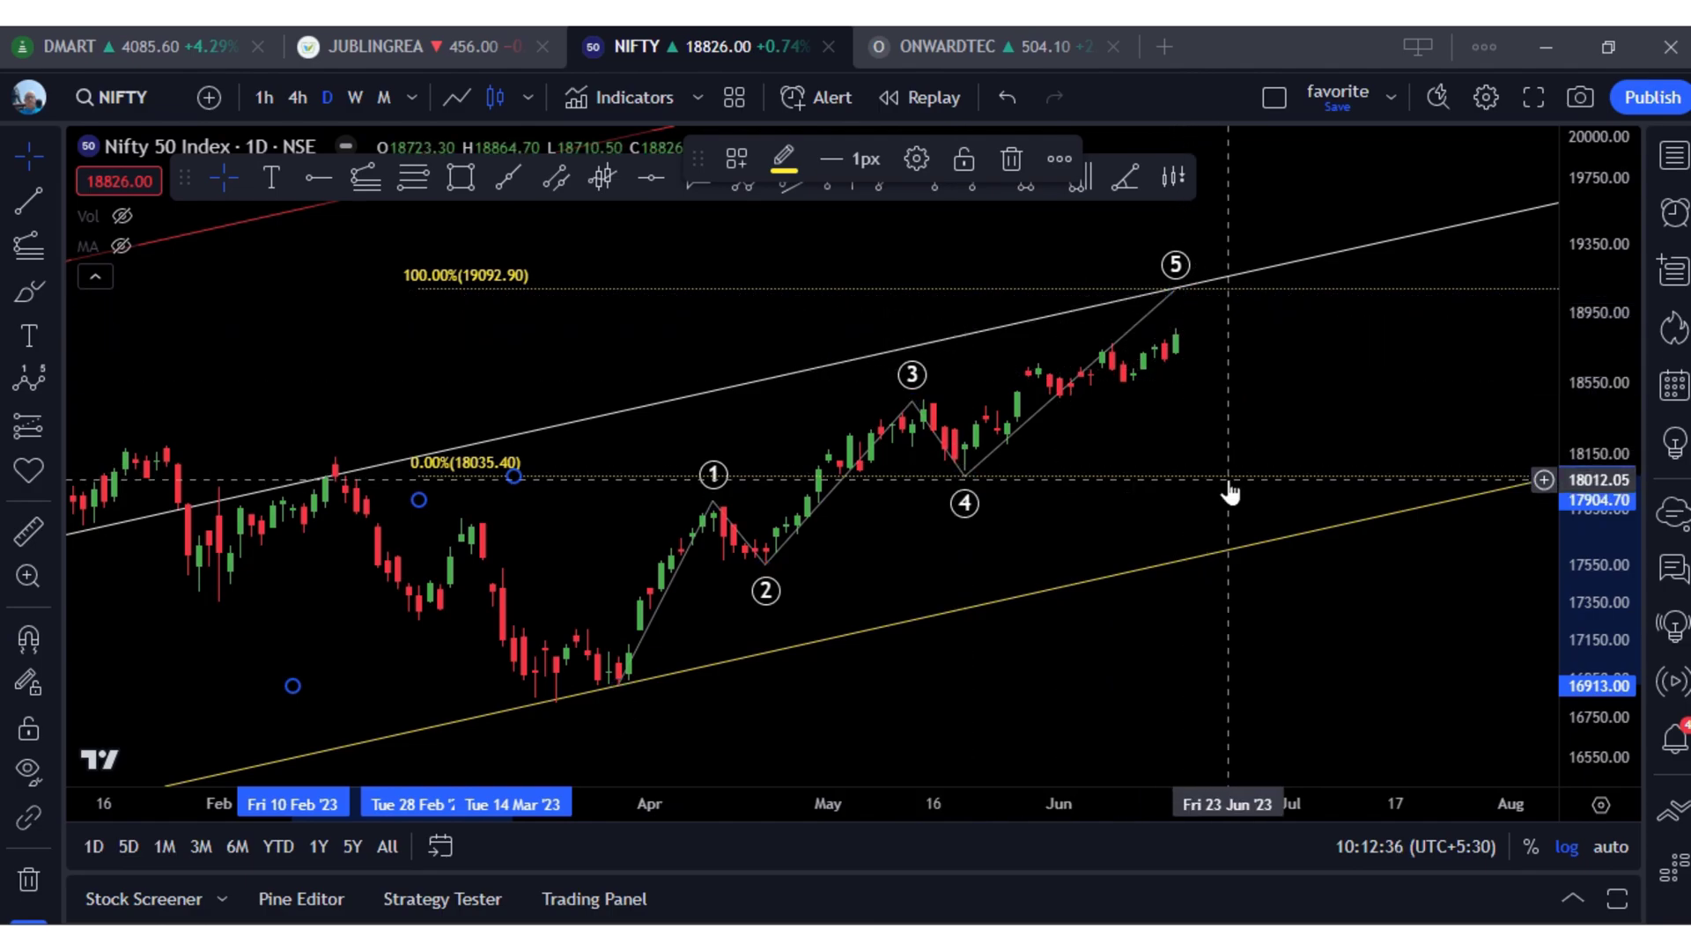
scroll(1231, 493, down, 2)
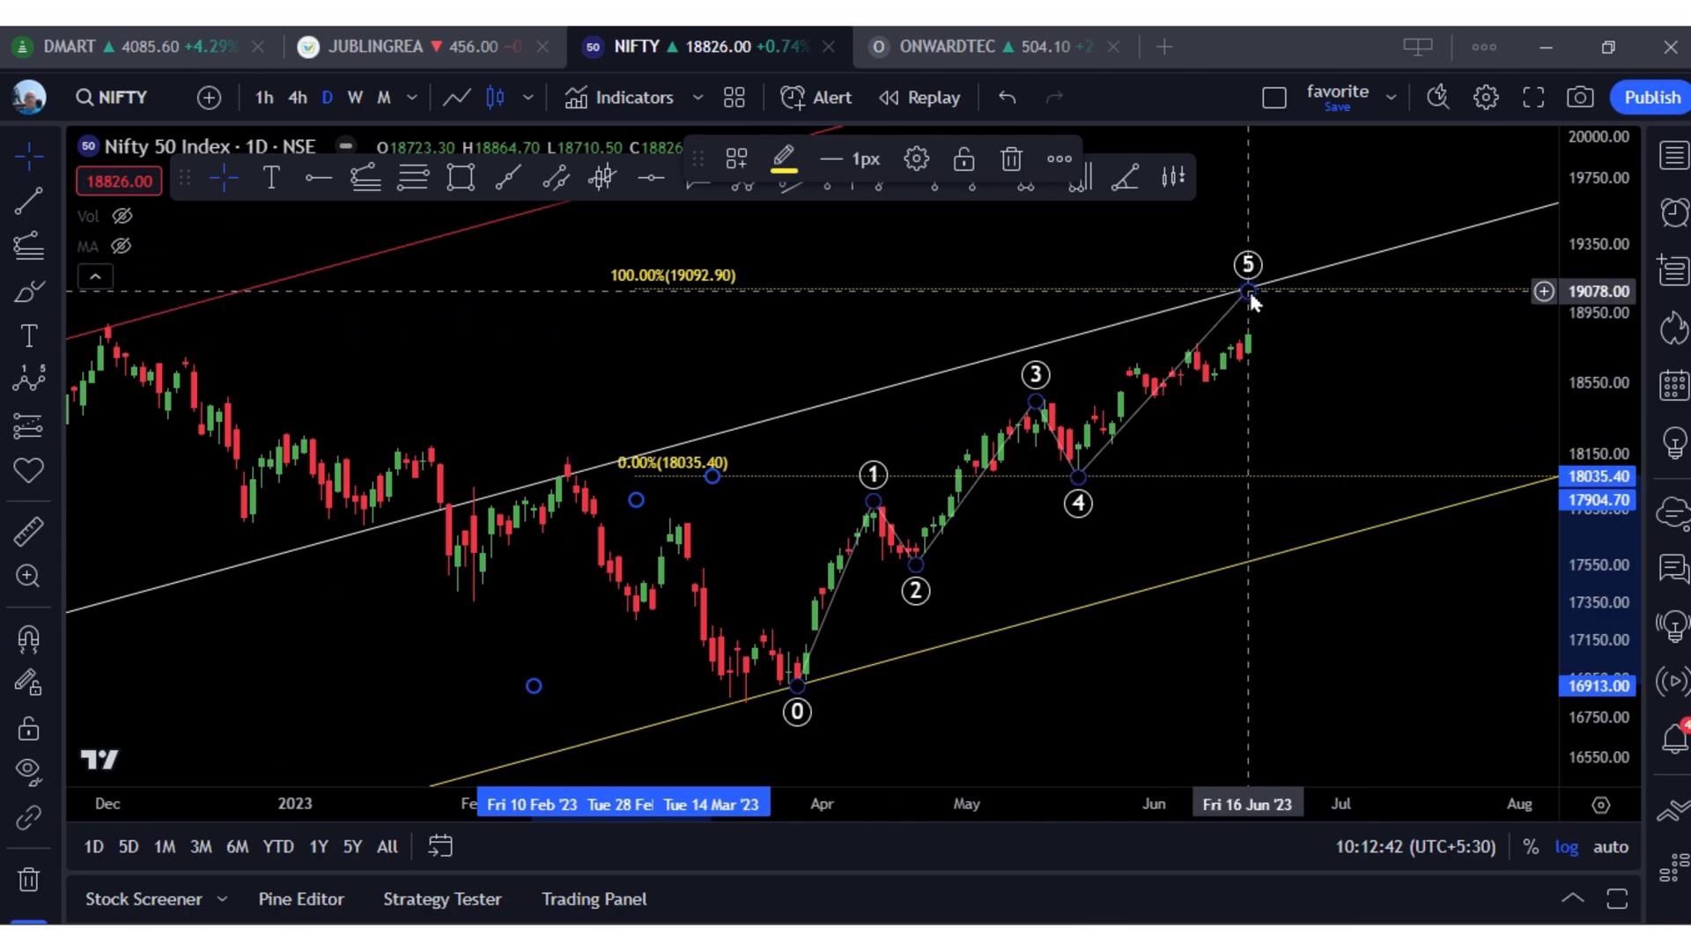
scroll(1234, 495, up, 1)
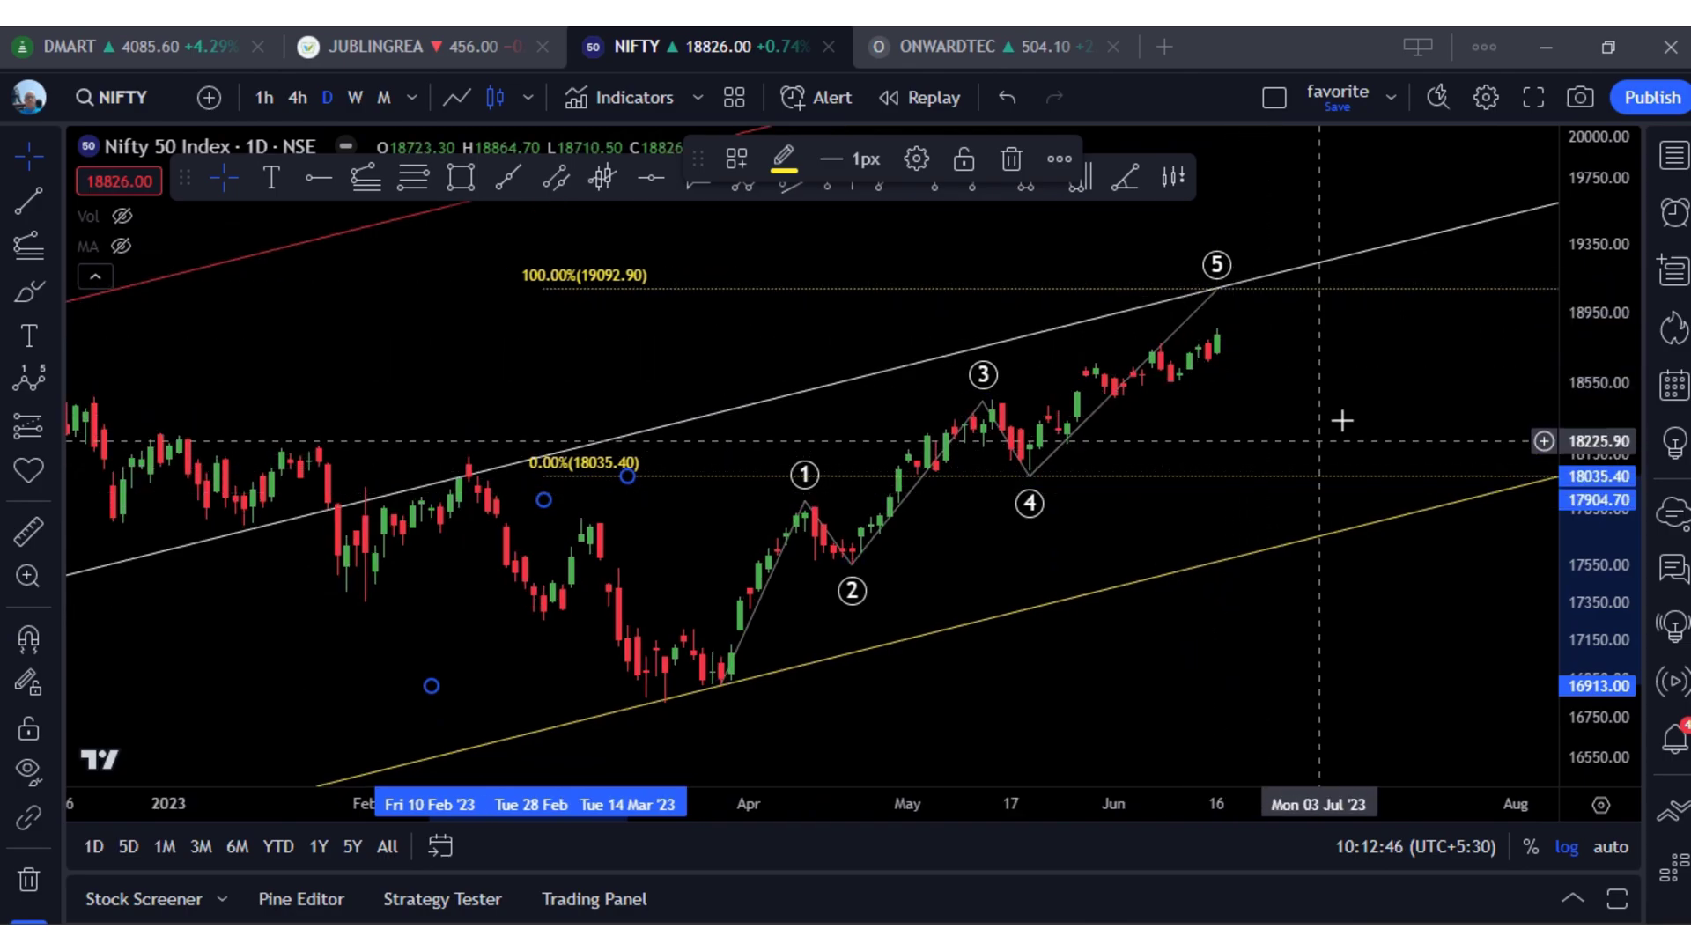
scroll(1376, 419, down, 1)
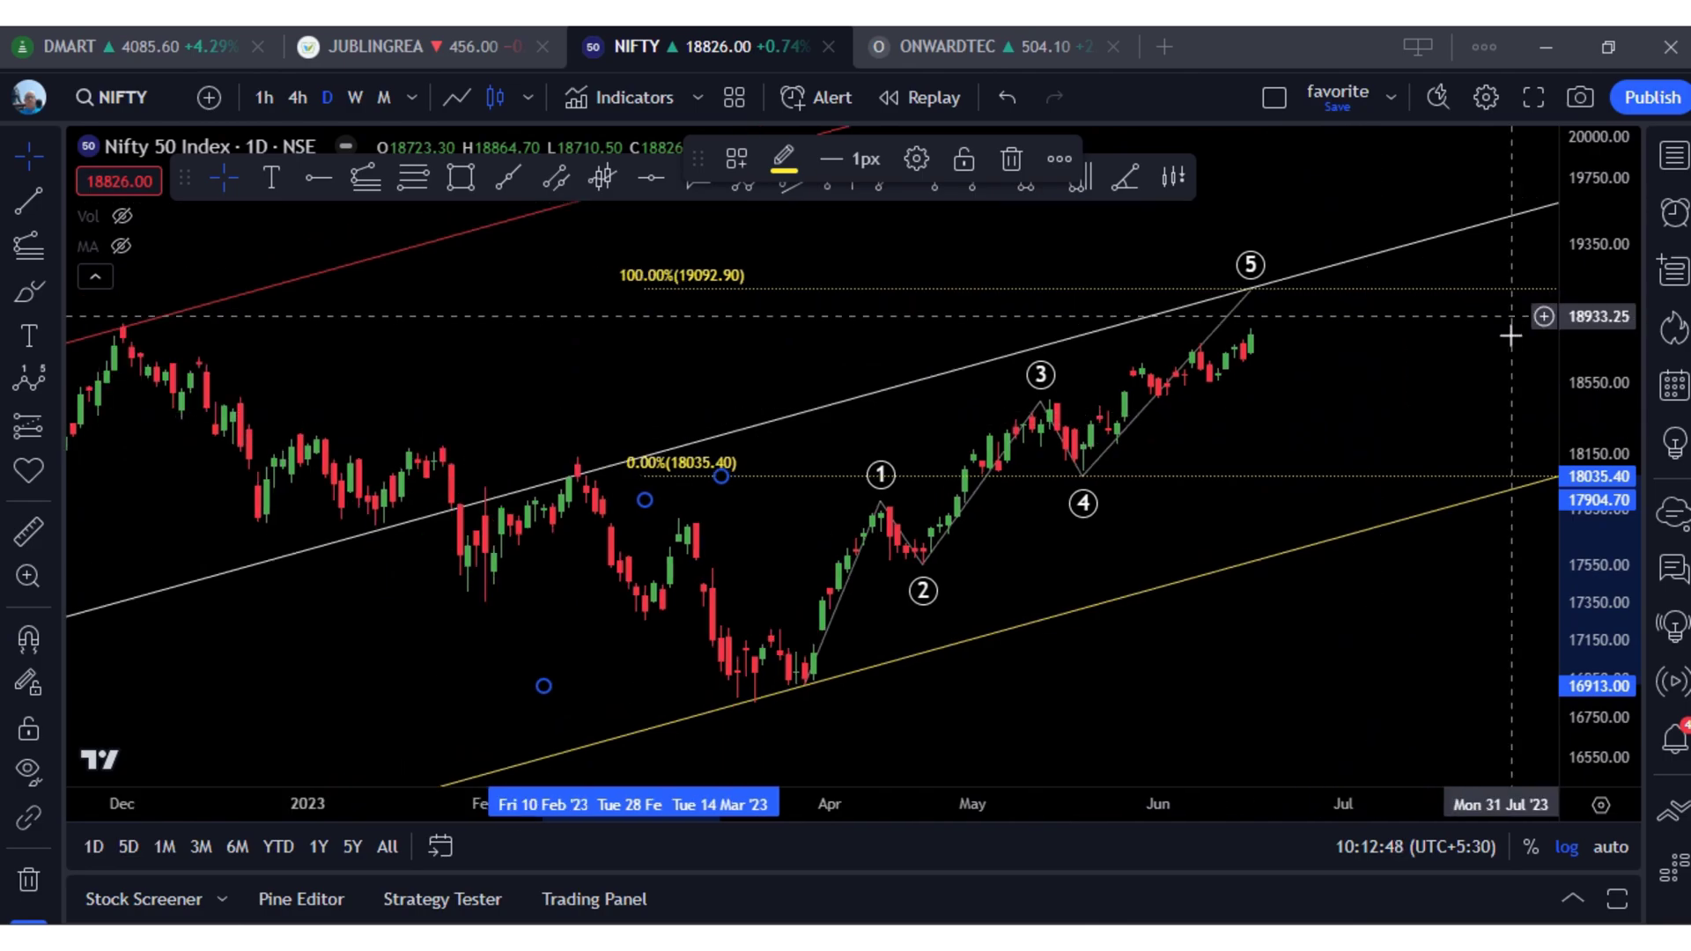
drag(1605, 352, 1605, 397)
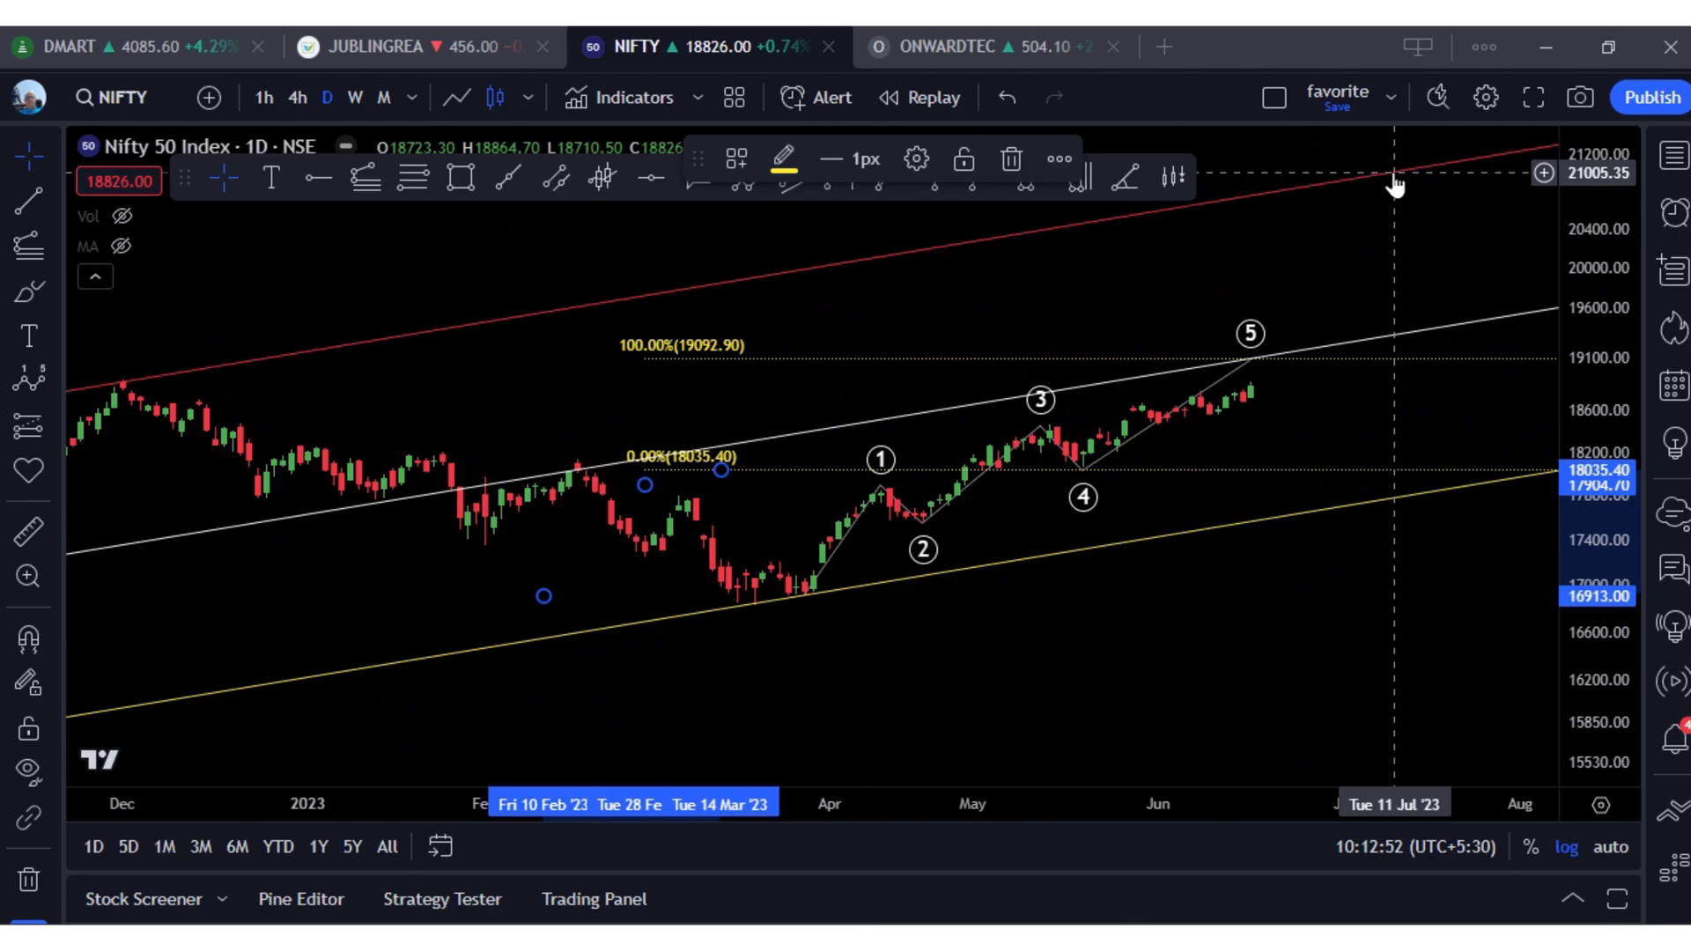
scroll(1300, 542, left, 3)
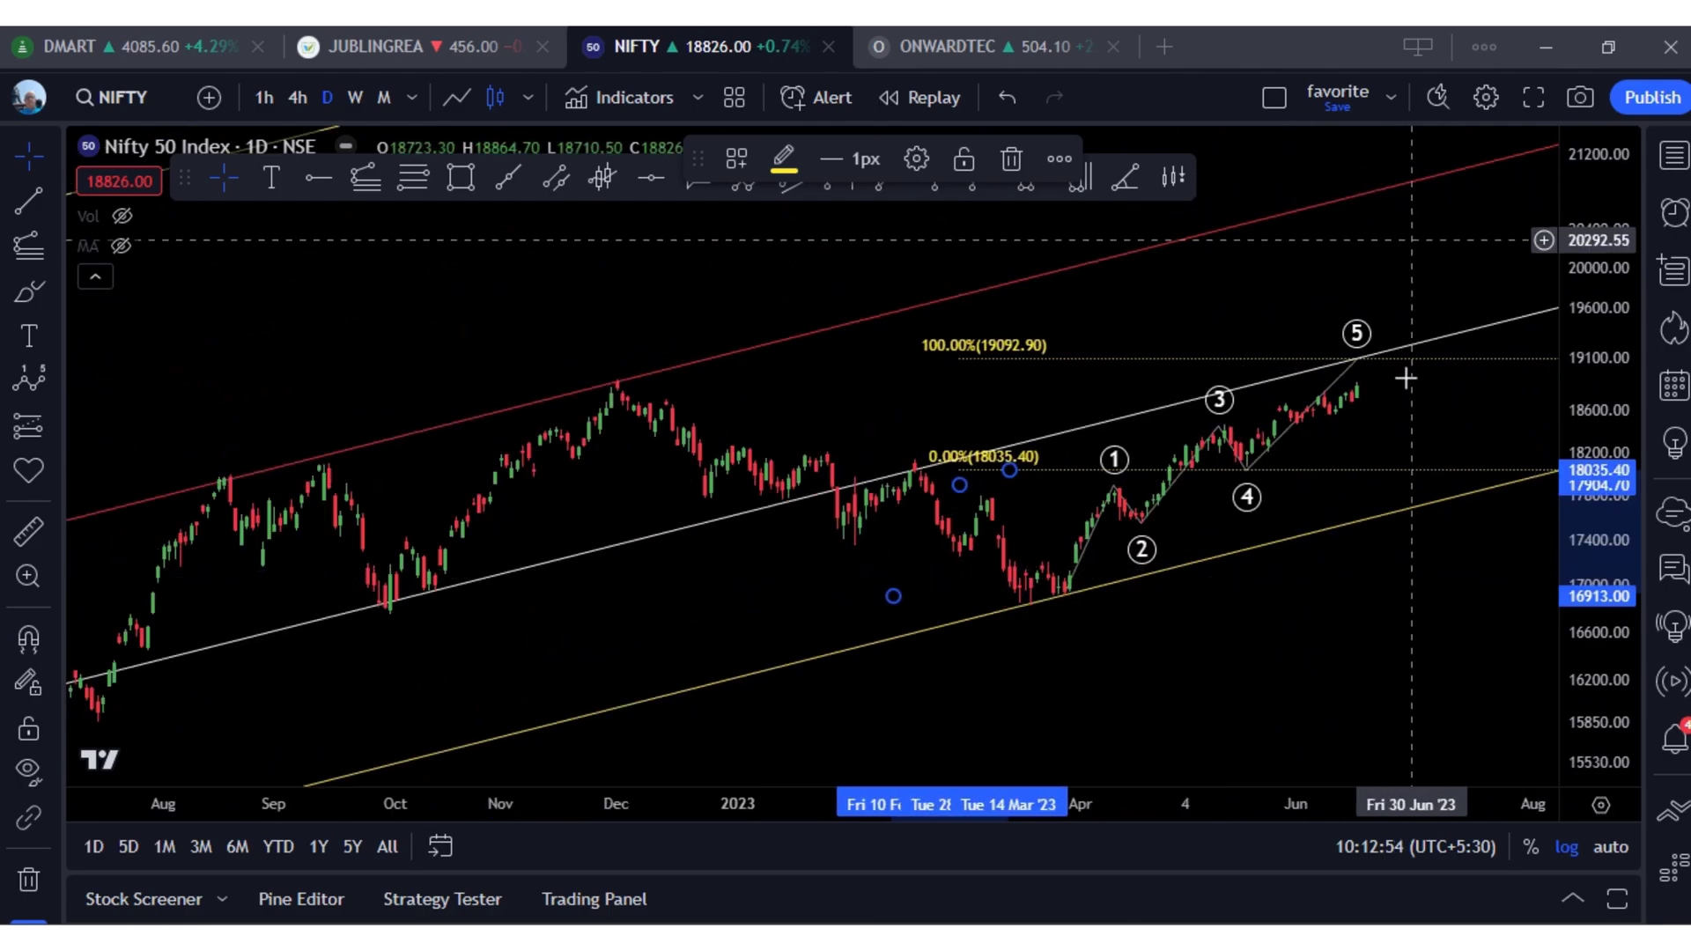
scroll(1361, 556, left, 3)
scroll(1377, 604, right, 5)
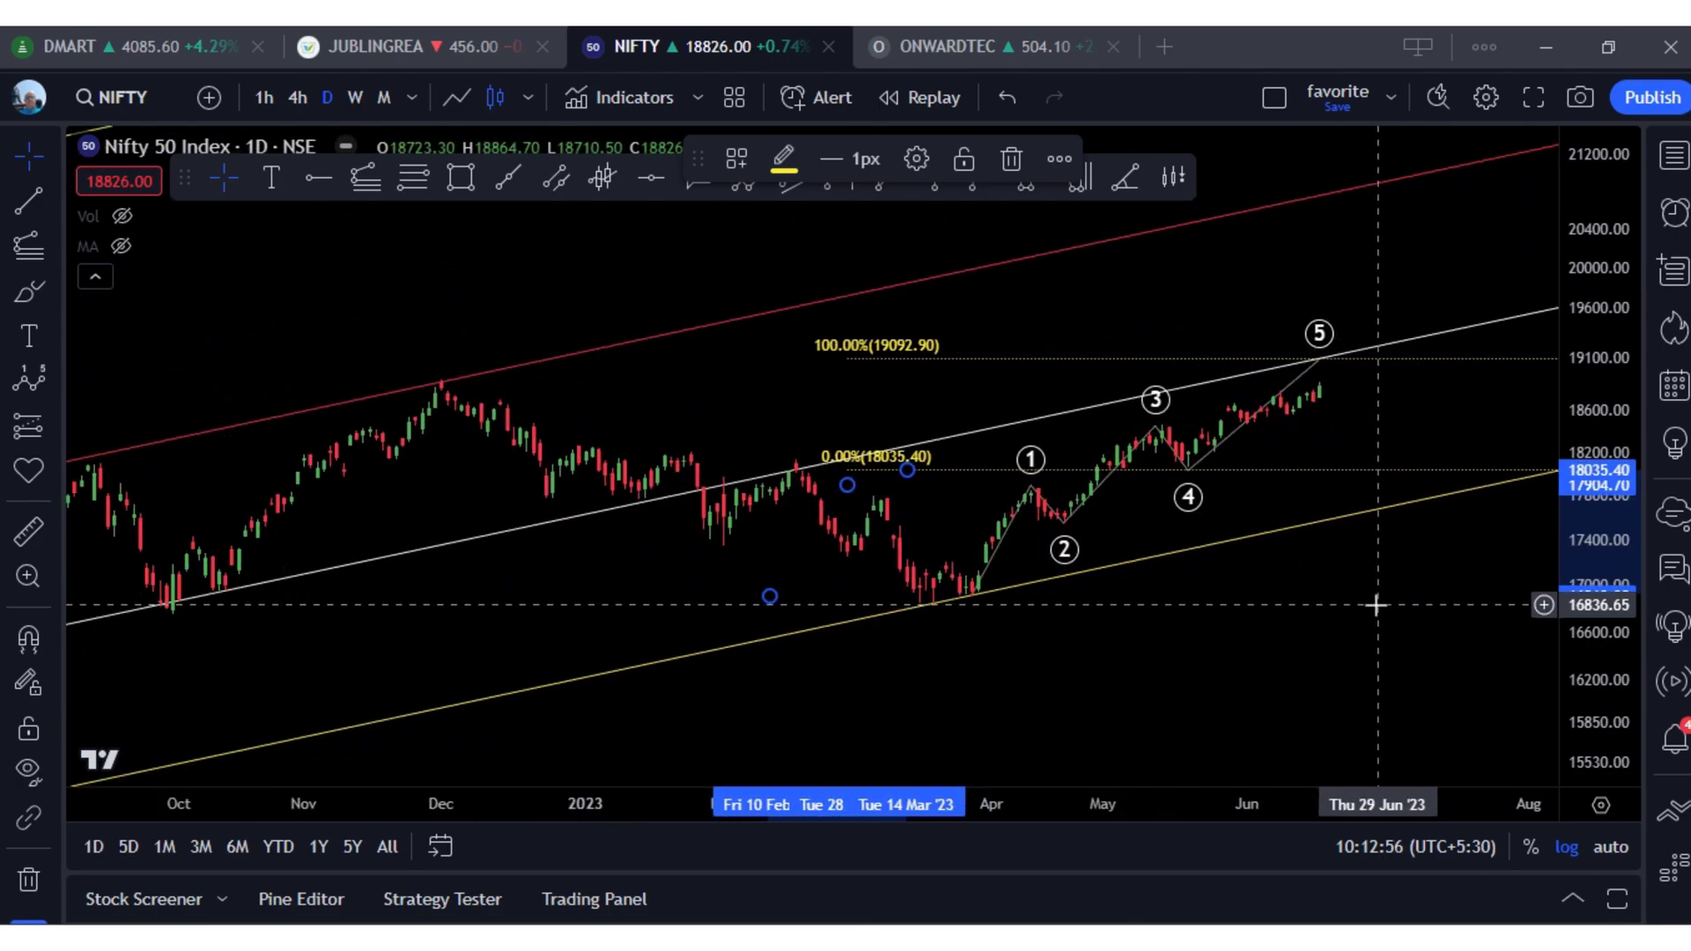
drag(1612, 640, 1612, 608)
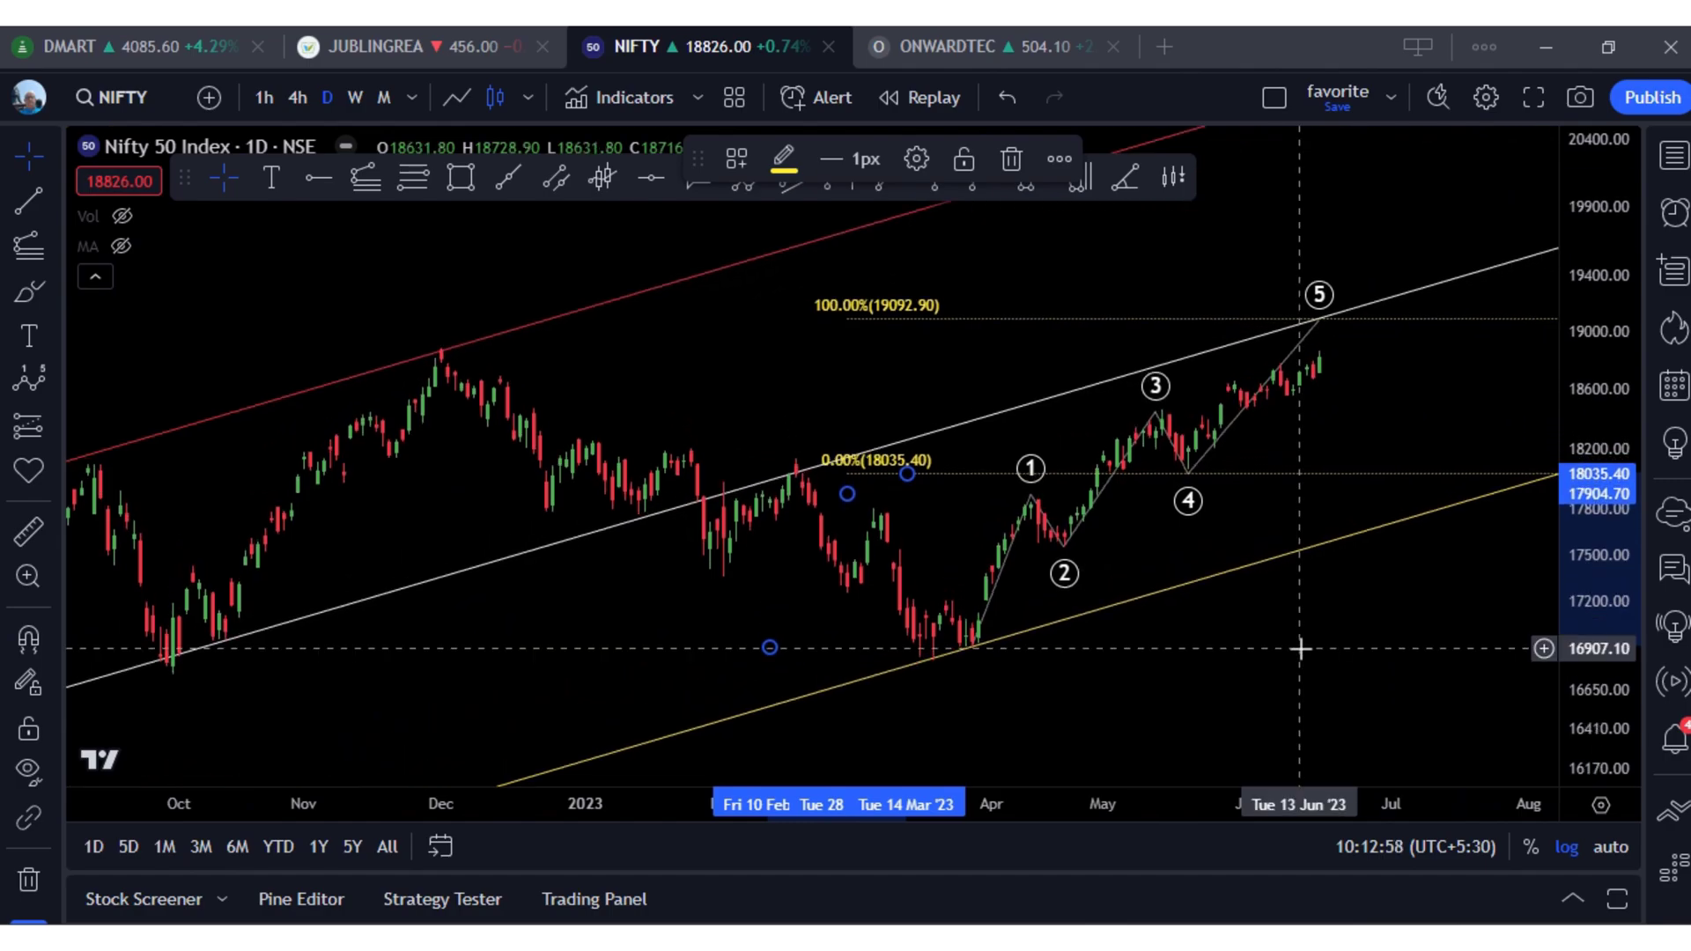
scroll(1302, 648, up, 2)
scroll(1301, 648, up, 1)
scroll(1269, 636, up, 1)
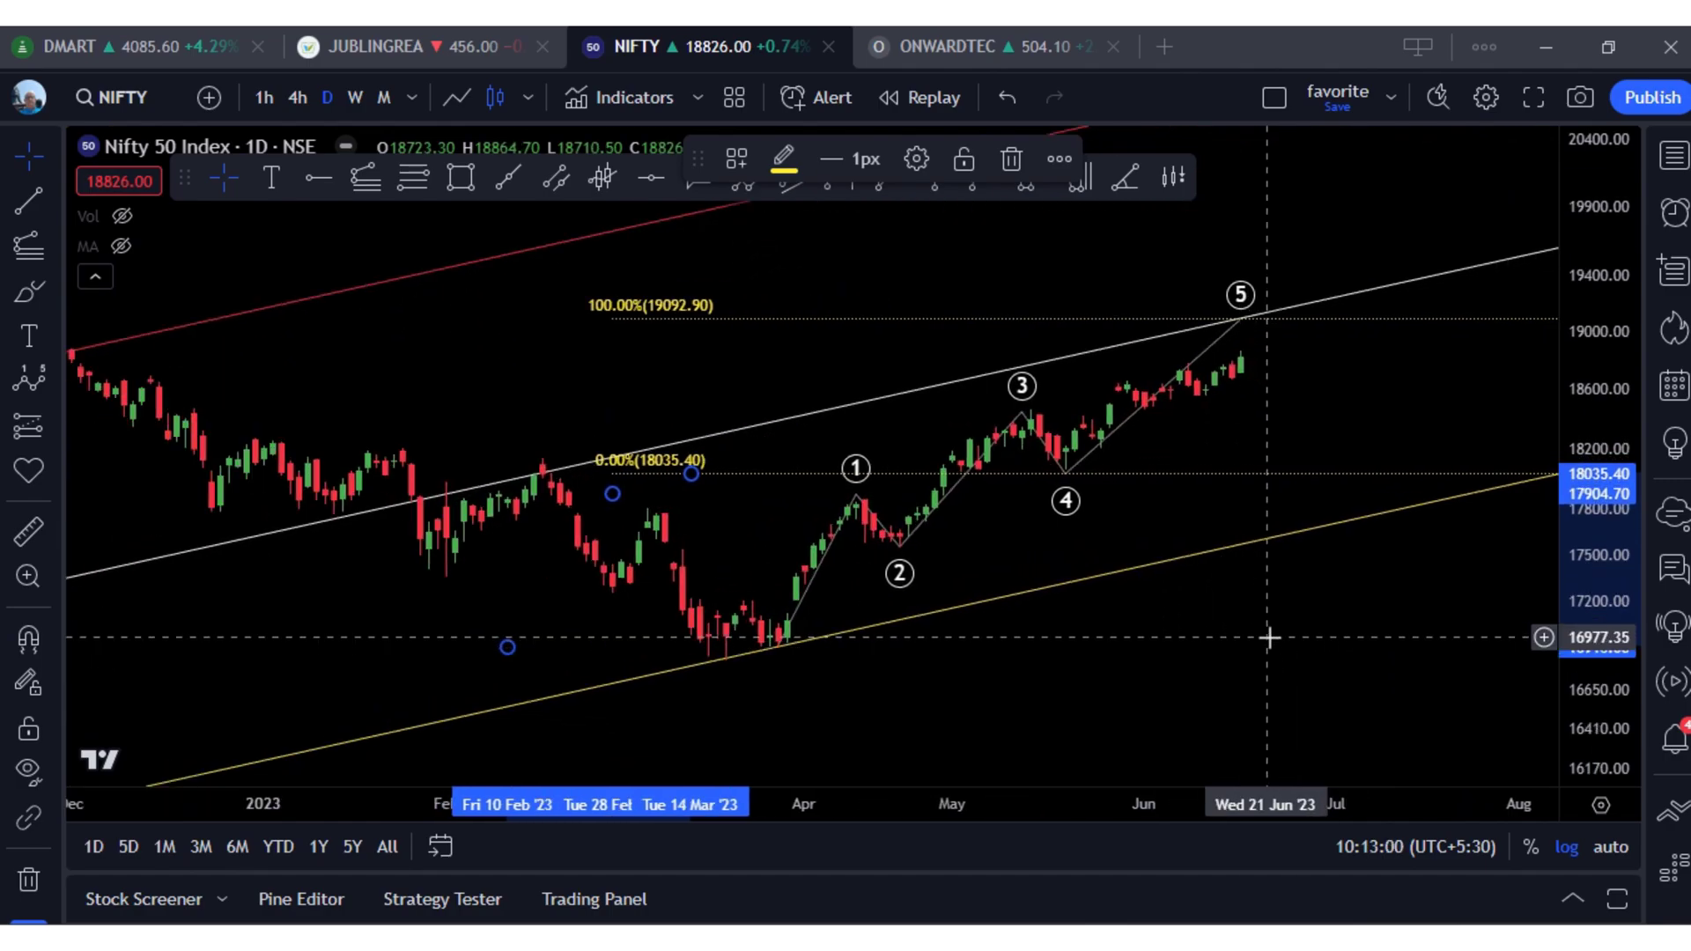
scroll(1268, 638, down, 1)
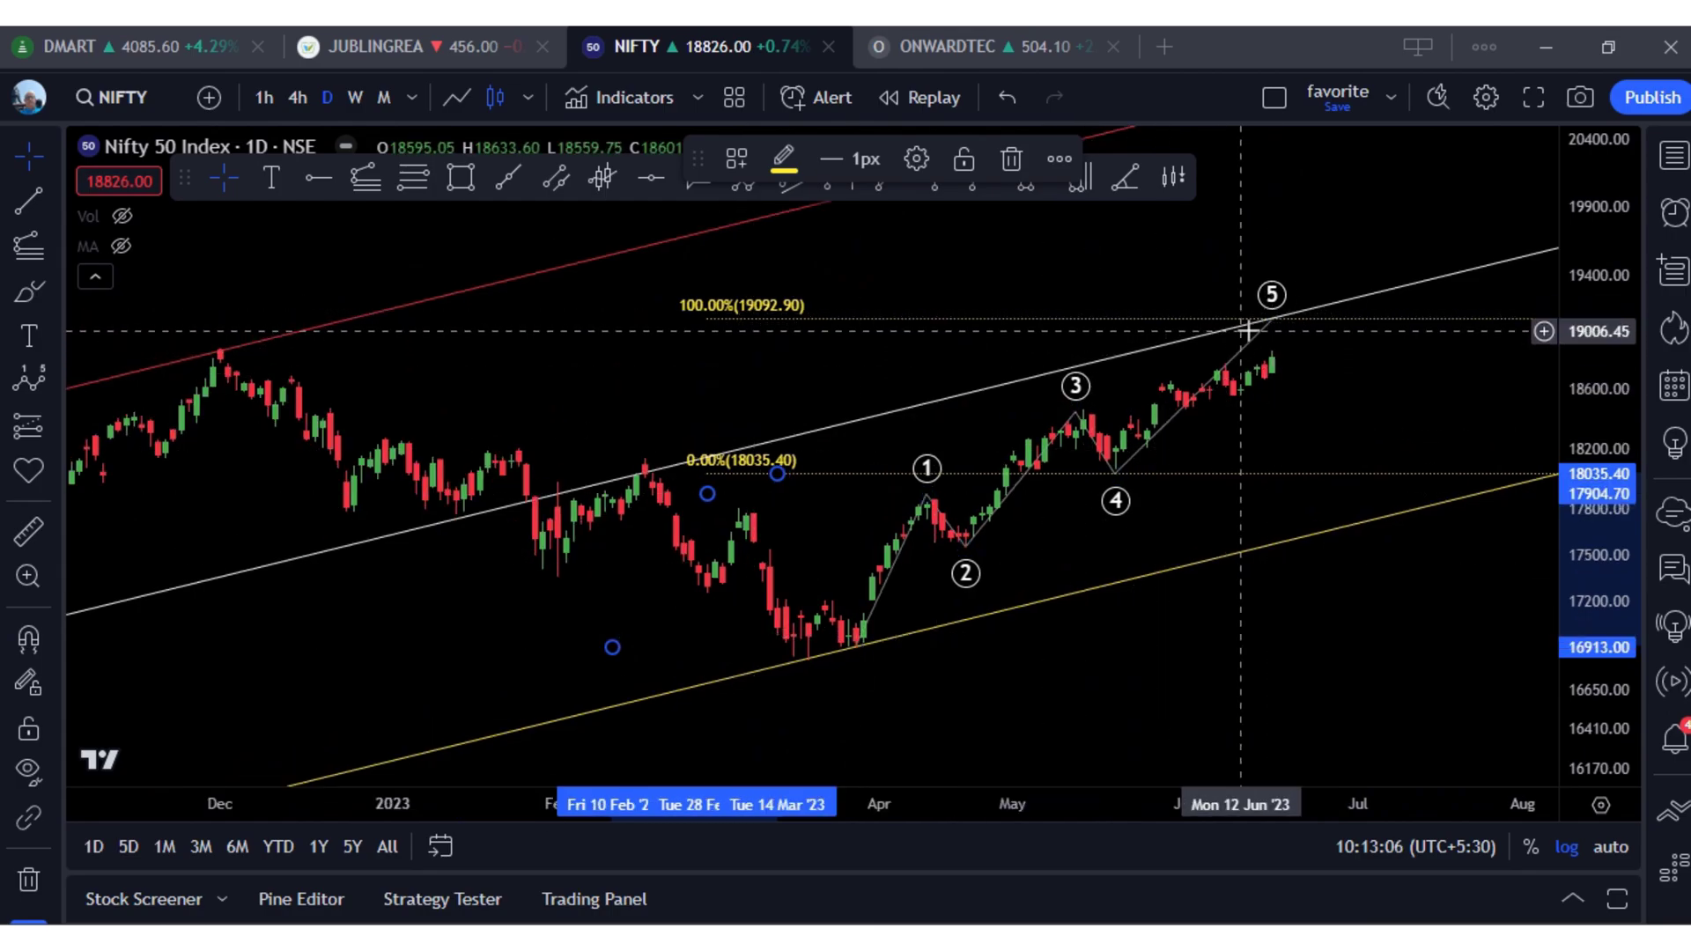
scroll(1294, 632, up, 1)
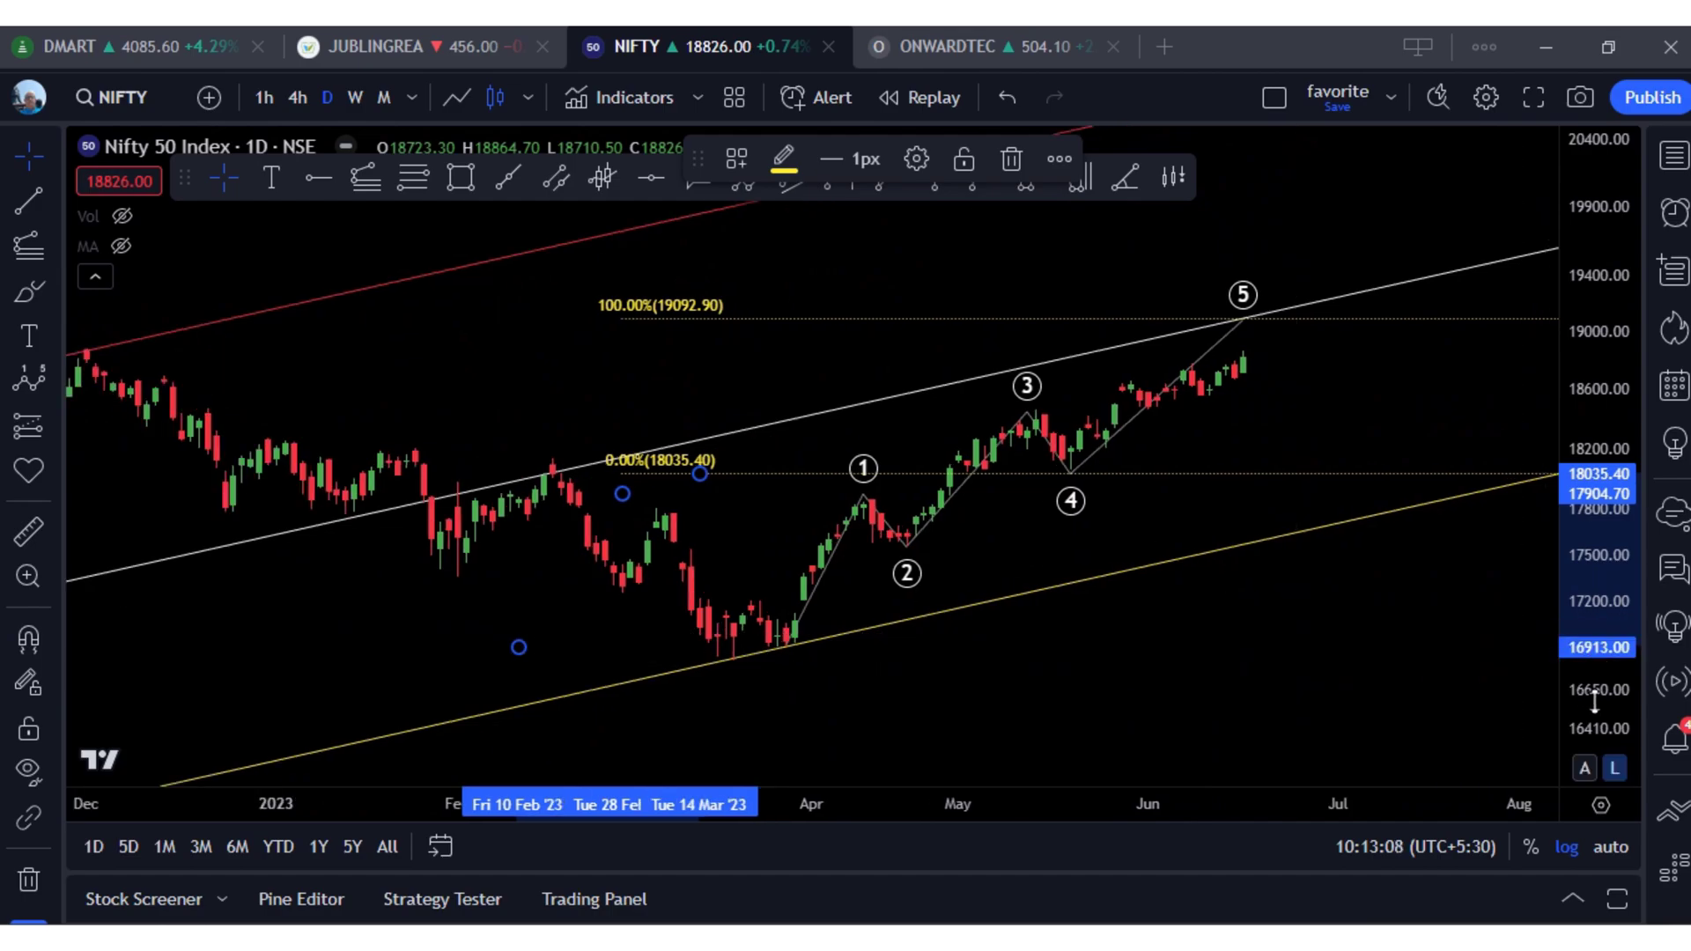